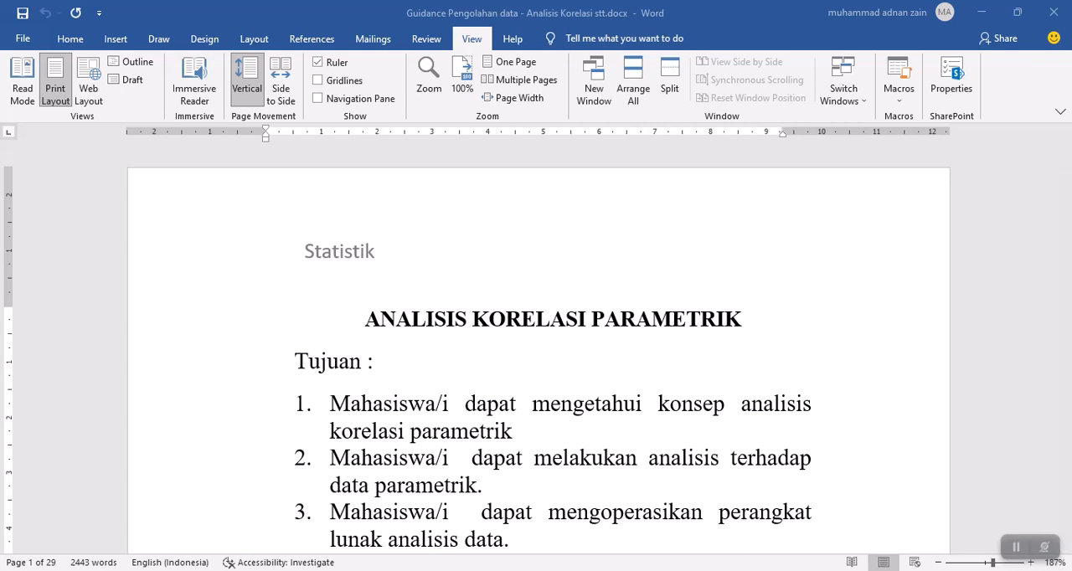
Switch to JASP to view its welcome screen, and return to the Word guidance document.
mouse_move(559, 570)
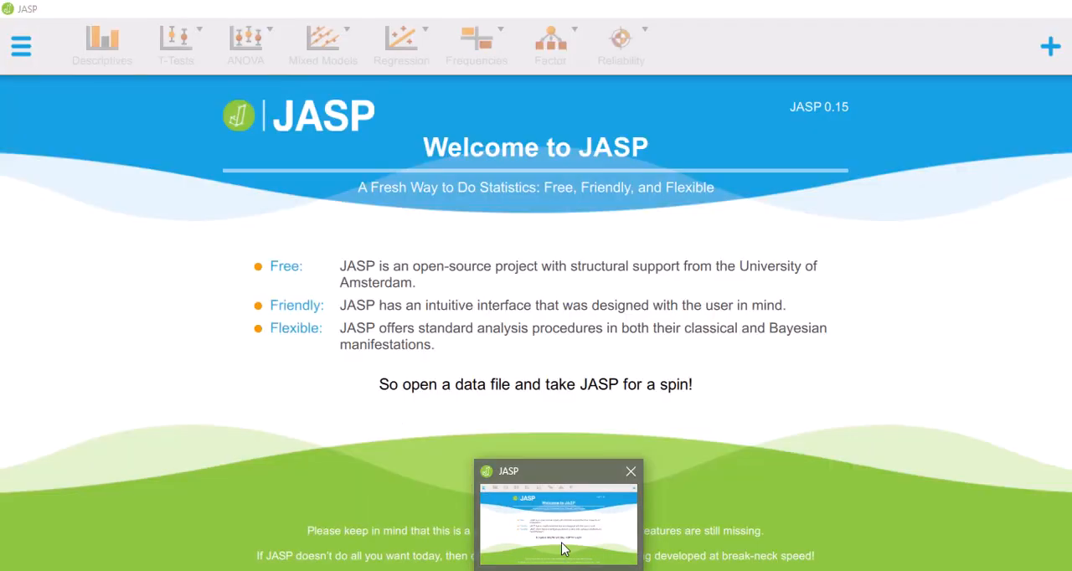
left_click(562, 548)
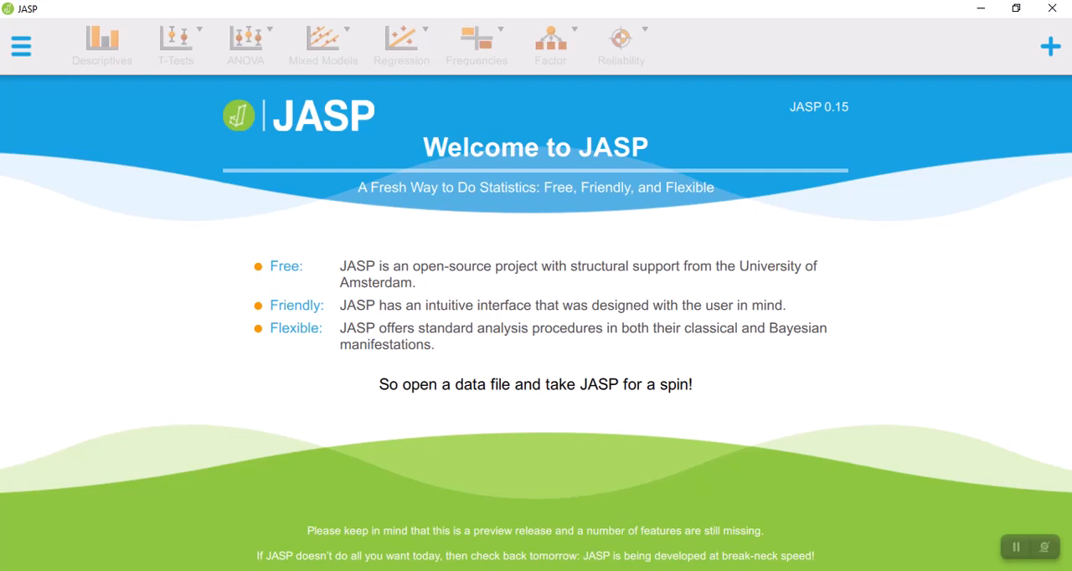
left_click(599, 570)
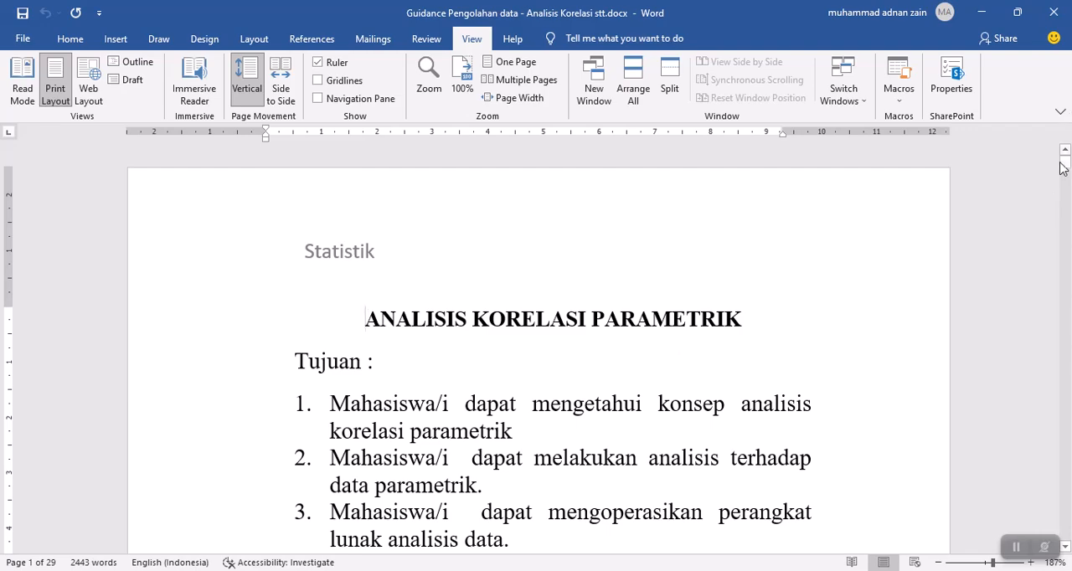
Examine the observation table of Y and X on page 10 of the guidance document, with the questions below it.
left_click(1065, 167)
left_click_drag(1065, 171, 1068, 303)
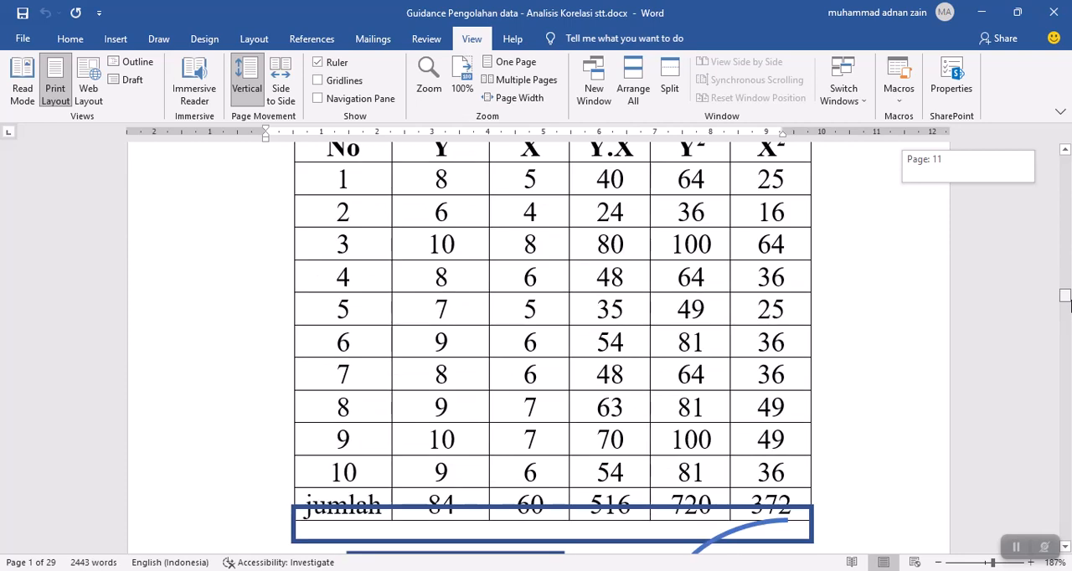
scroll(988, 273, "up", 1)
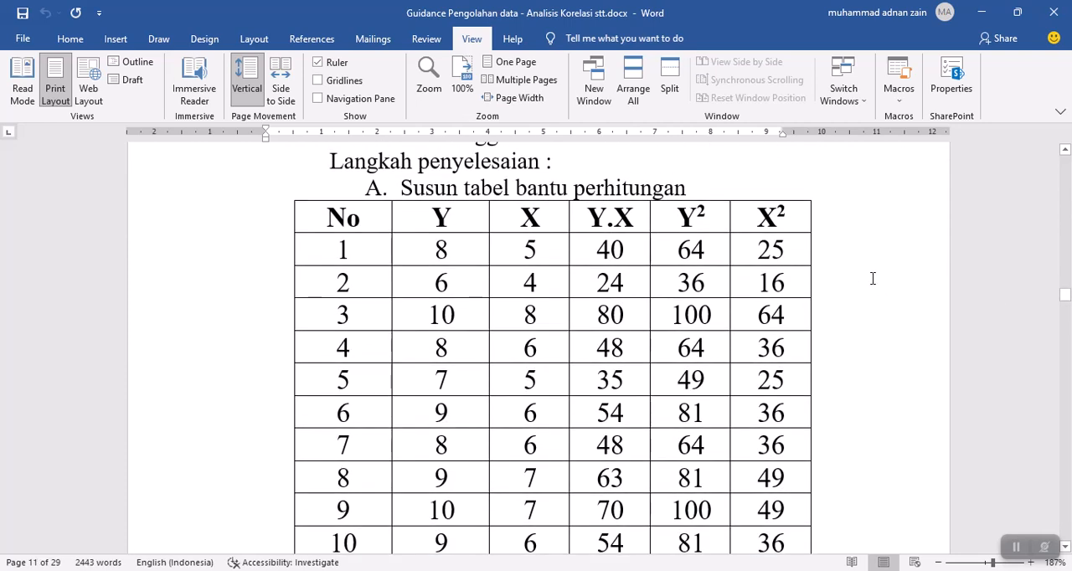
scroll(873, 278, "up", 15)
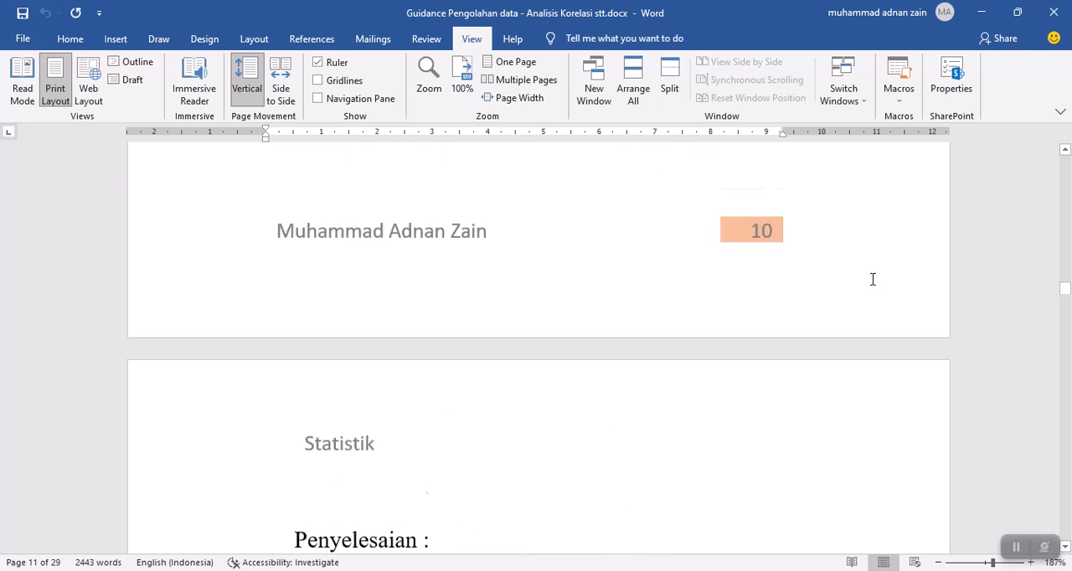
scroll(873, 279, "up", 2)
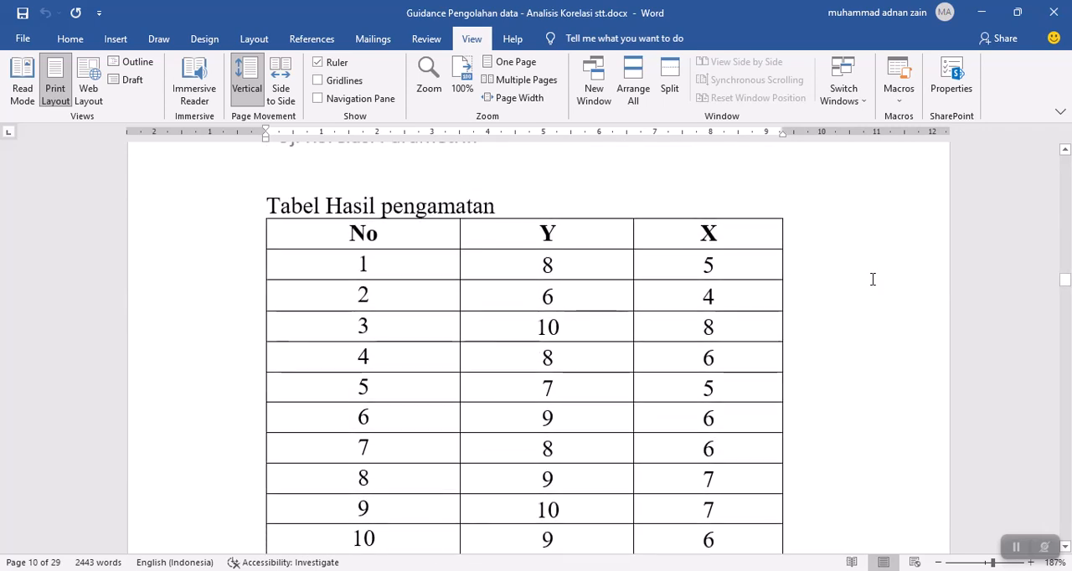
scroll(872, 283, "down", 1)
scroll(872, 283, "down", 5)
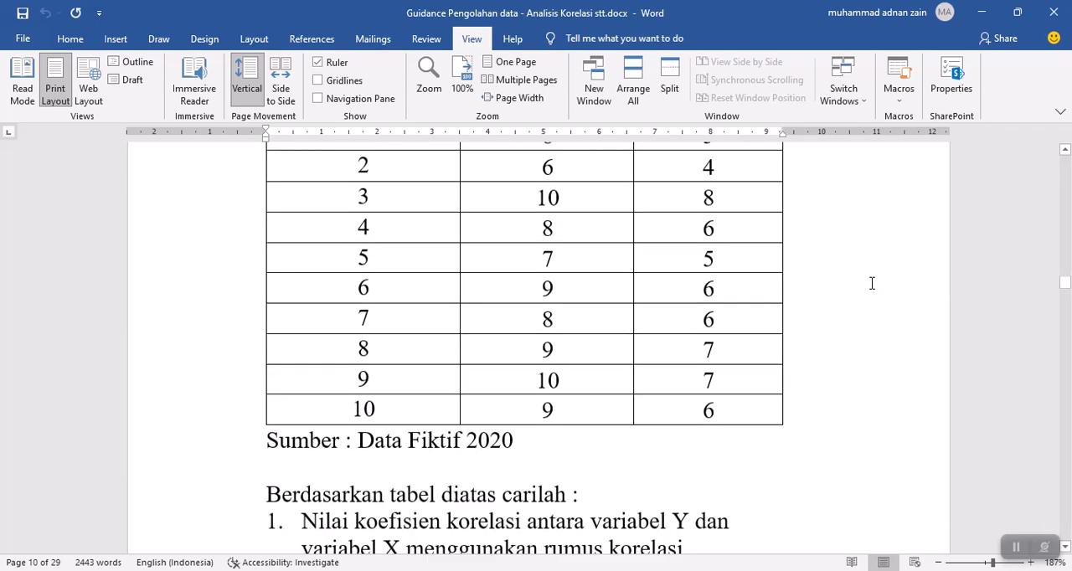
scroll(872, 283, "down", 3)
scroll(872, 283, "up", 8)
scroll(871, 283, "up", 1)
scroll(872, 283, "down", 1)
scroll(872, 283, "down", 1)
scroll(872, 283, "up", 1)
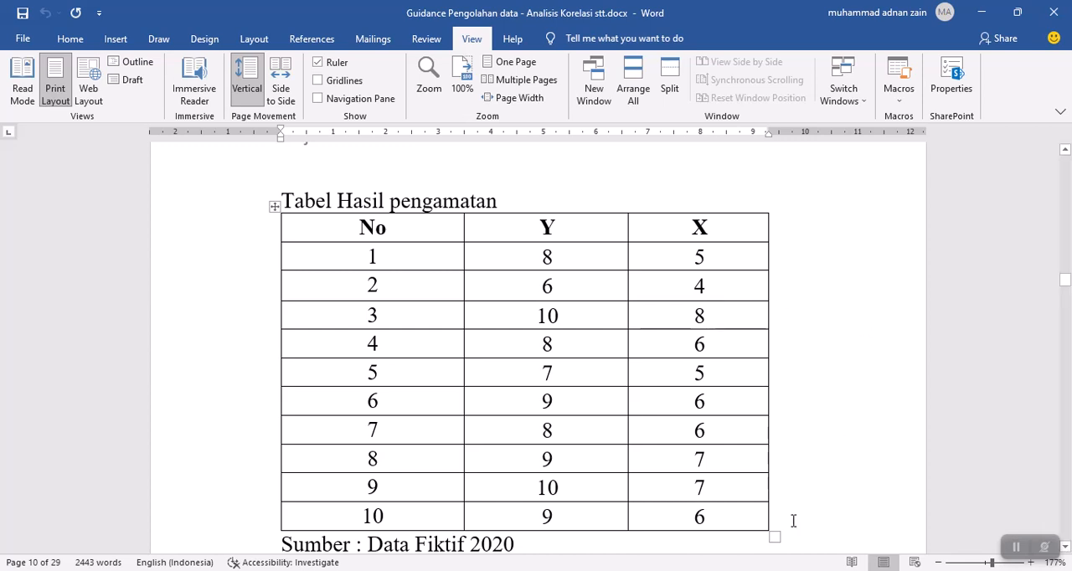
Switch to JASP and open the data file korelasi 2 variabel.csv from the Documents folder.
left_click(559, 570)
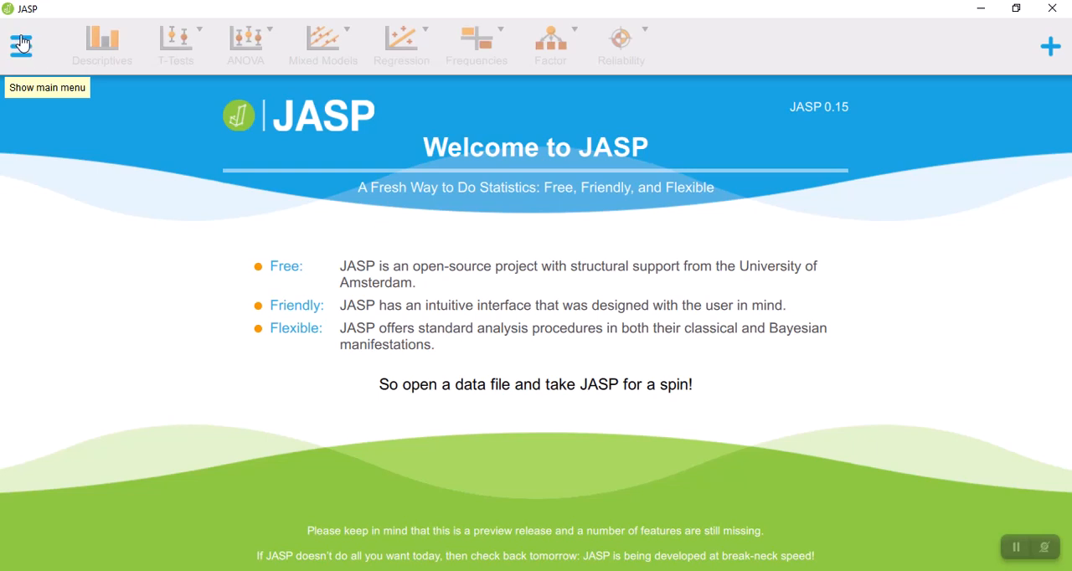
left_click(22, 43)
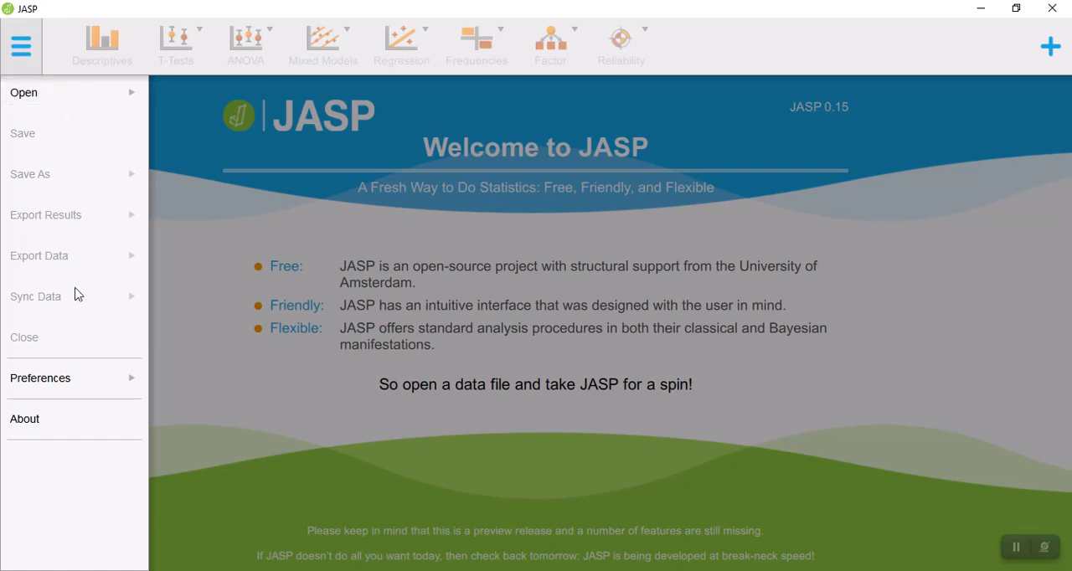
left_click(85, 99)
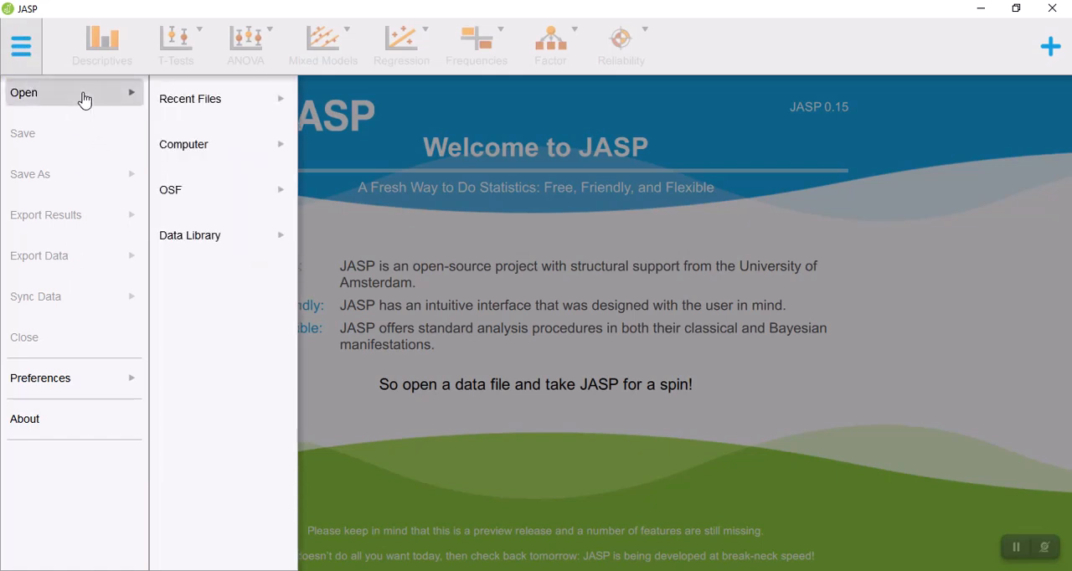
left_click(172, 90)
left_click(173, 151)
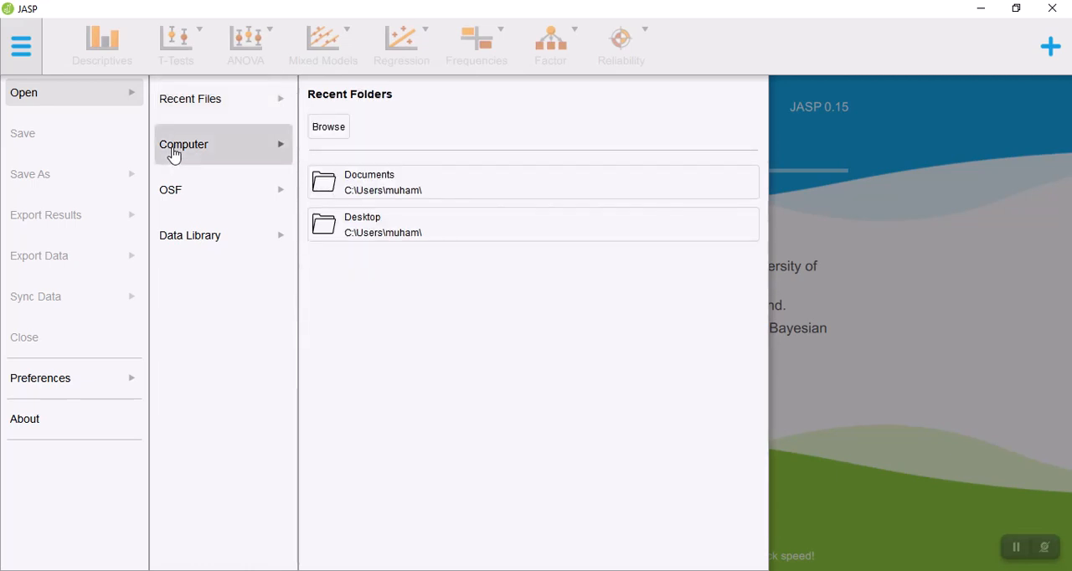
left_click(399, 196)
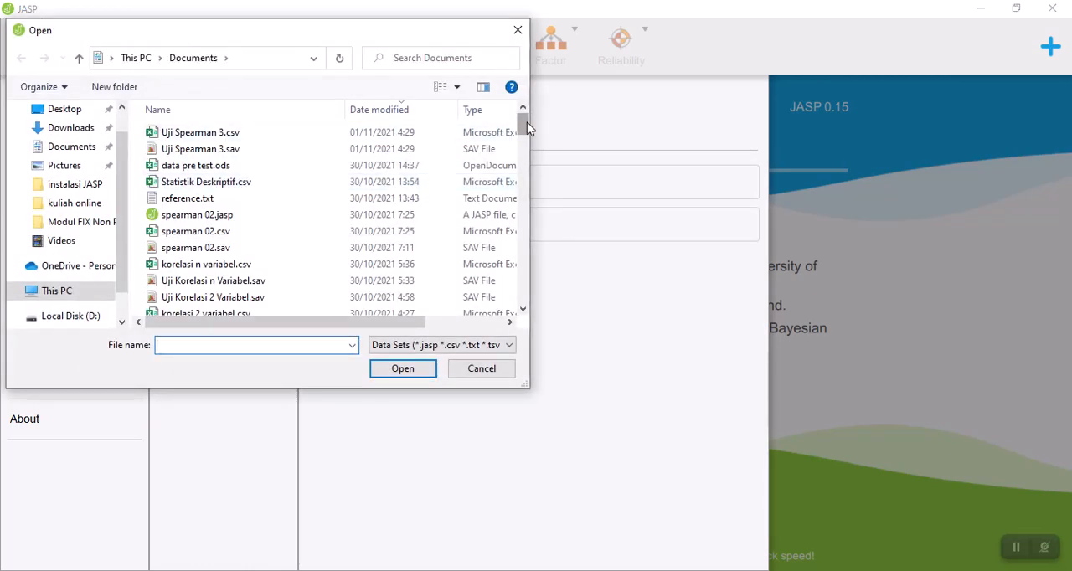
left_click_drag(527, 124, 527, 136)
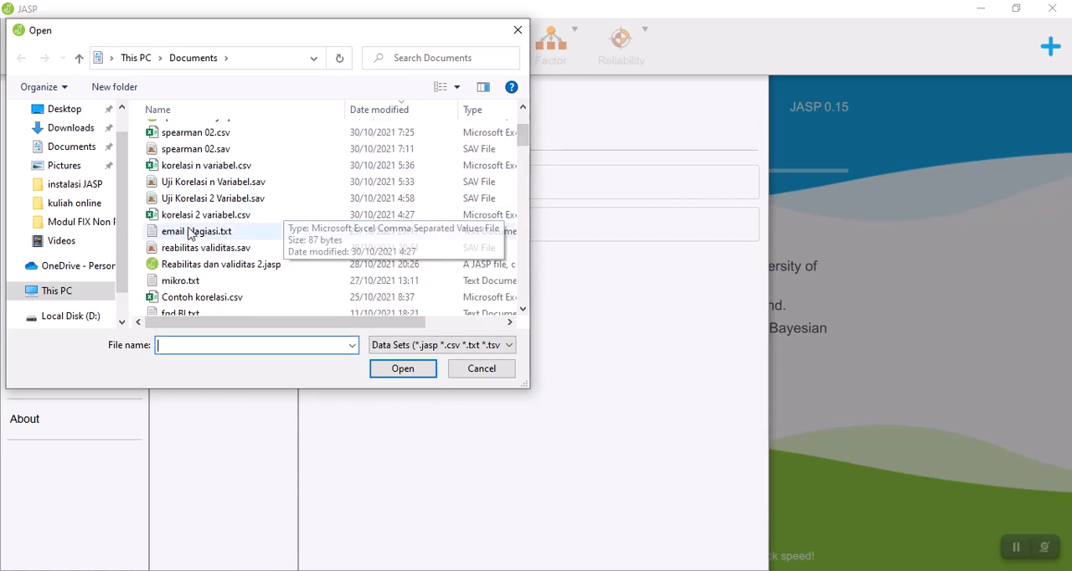
left_click(264, 217)
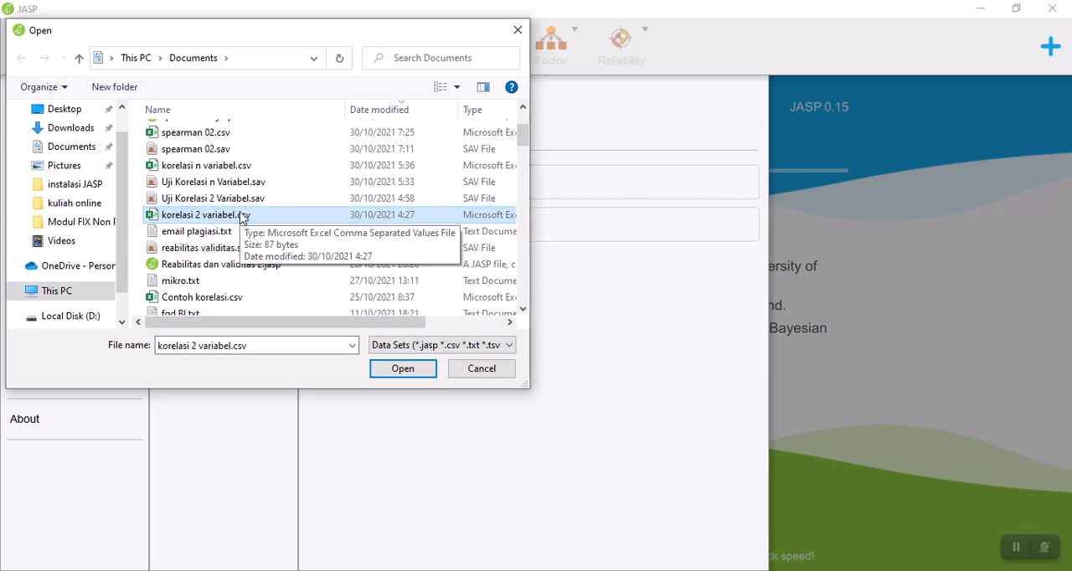
left_click(403, 369)
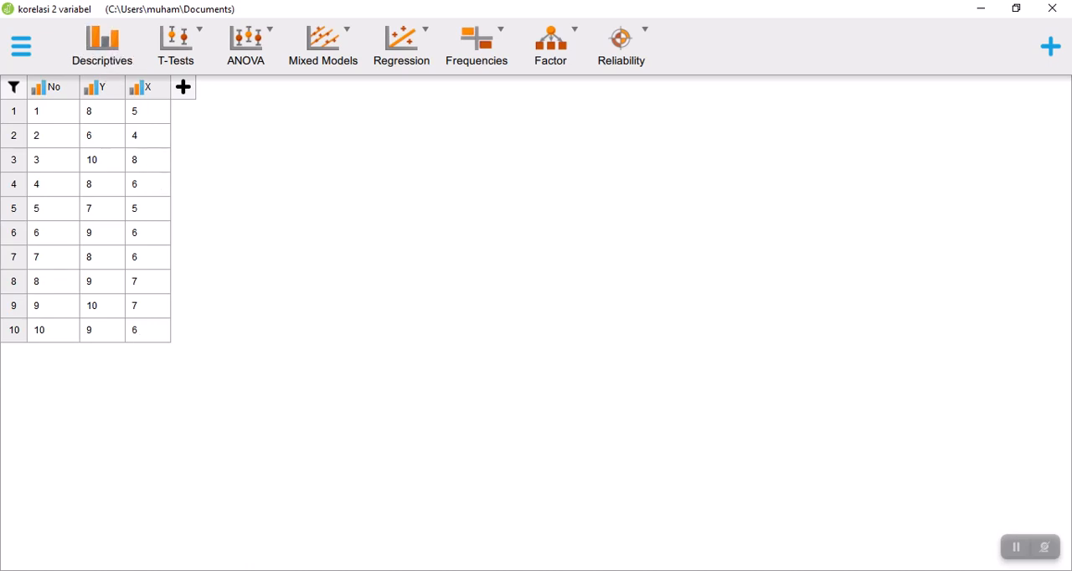
Compare the loaded data with the observation table in Word, and set variables Y and X to the Scale measurement level in JASP.
key("alt+Tab")
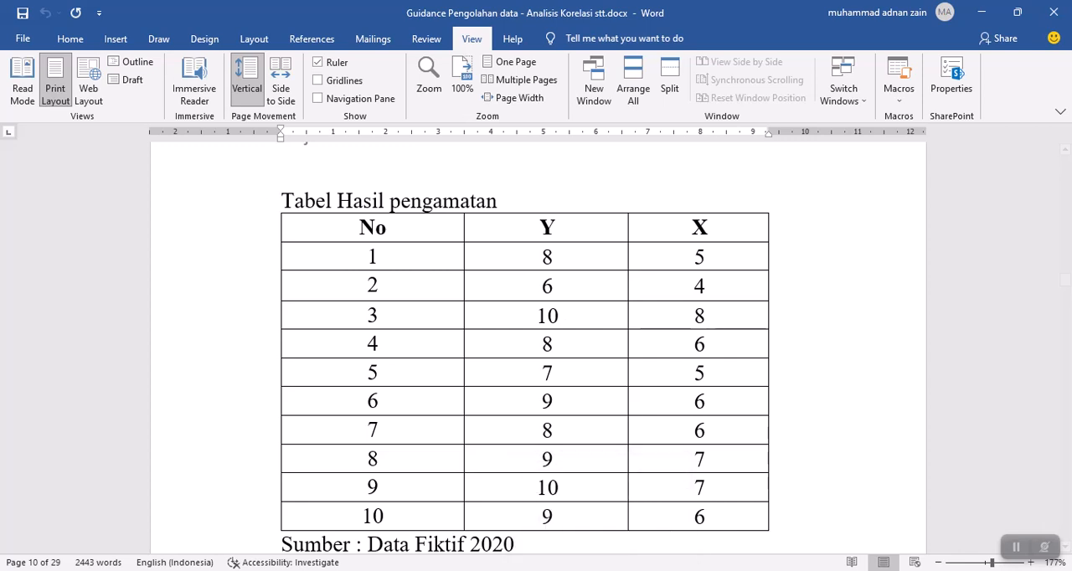
key("alt+Tab")
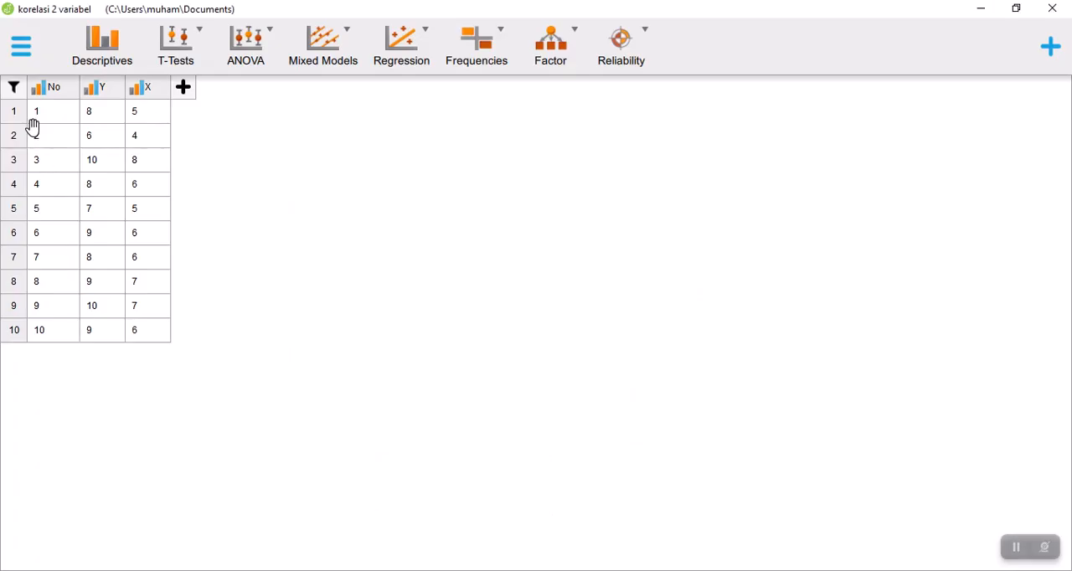
left_click(97, 89)
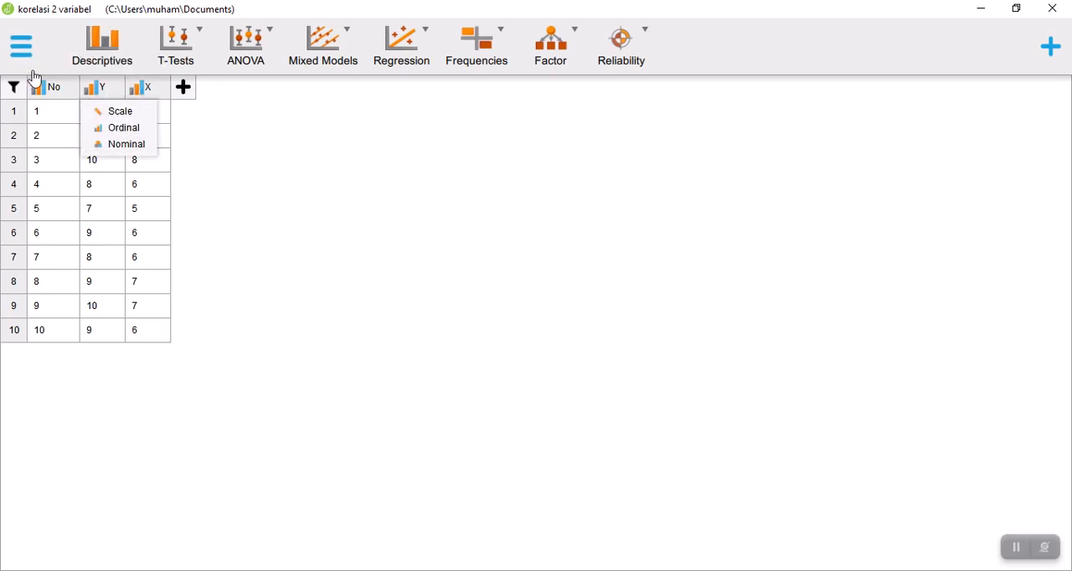
left_click(104, 89)
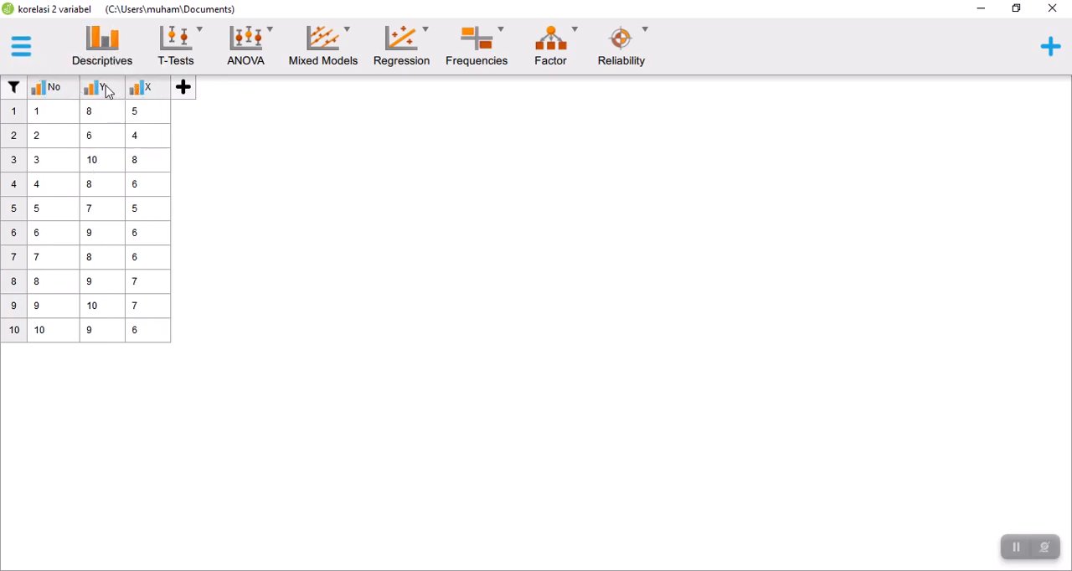
left_click(97, 258)
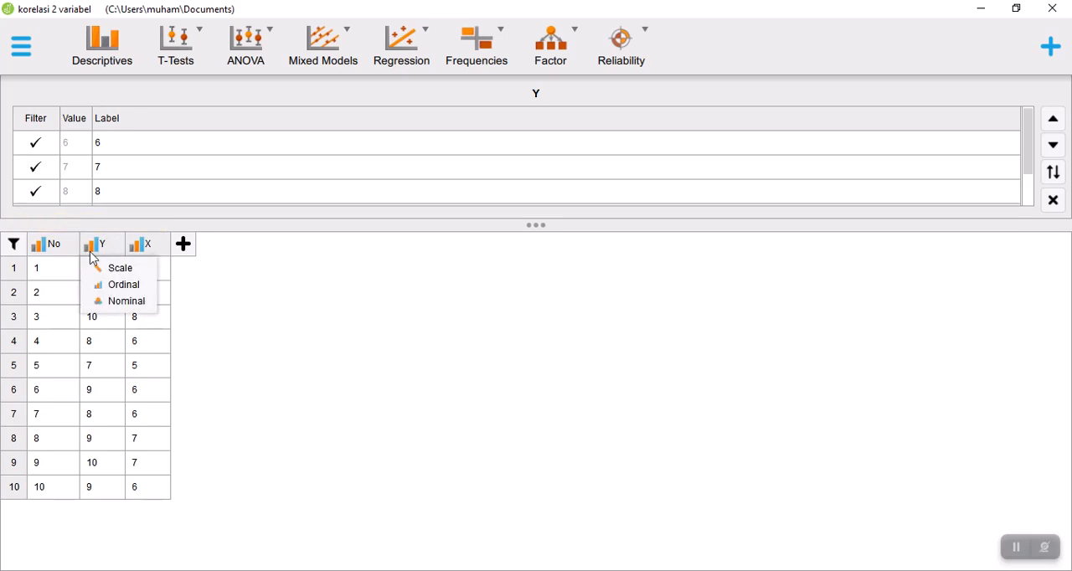
left_click(120, 270)
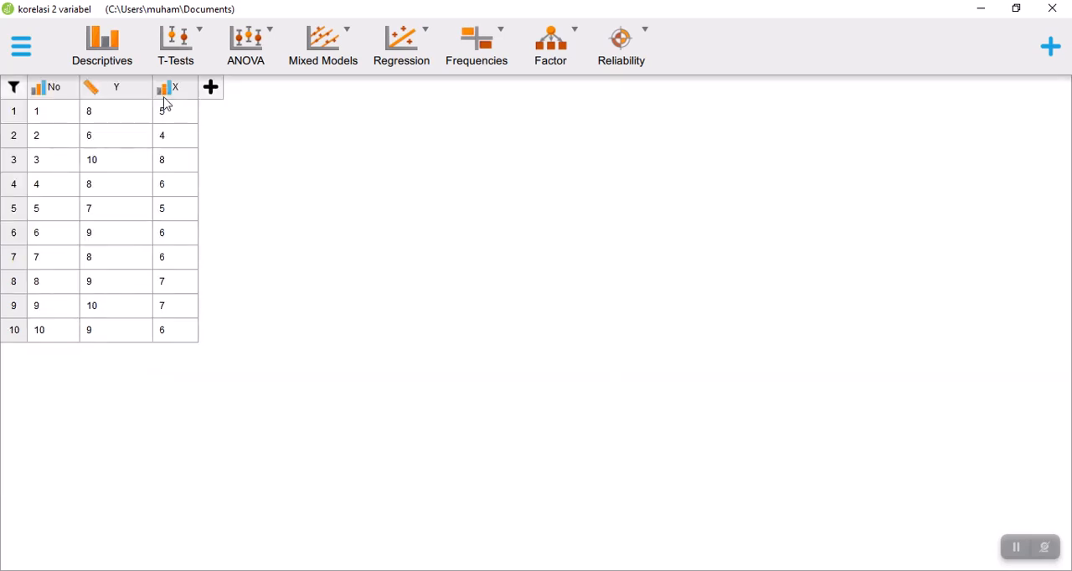
left_click(167, 104)
left_click(199, 114)
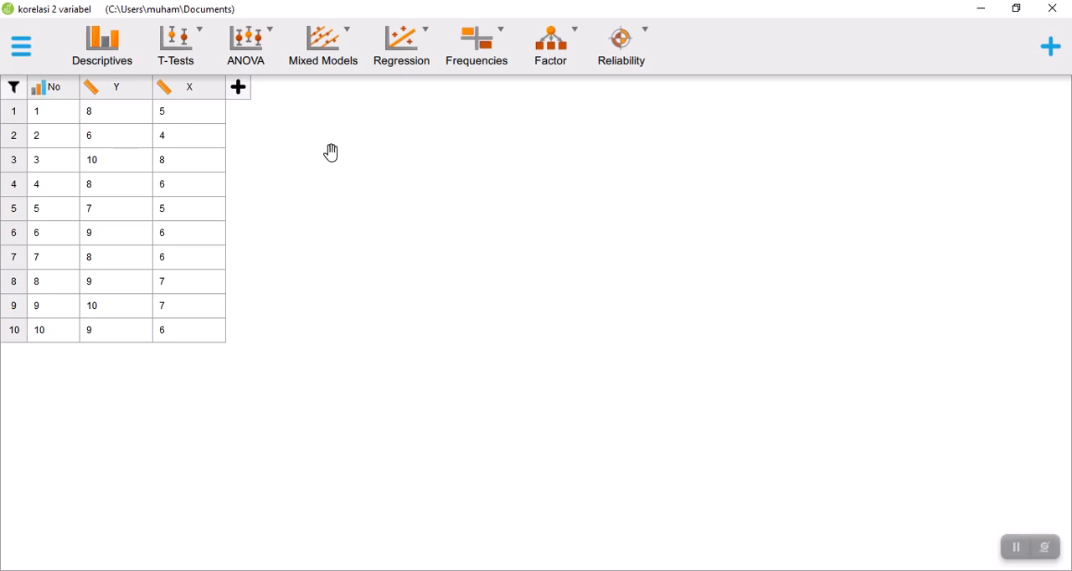
Create a classical Correlation analysis with Y and X as its variables.
left_click(433, 35)
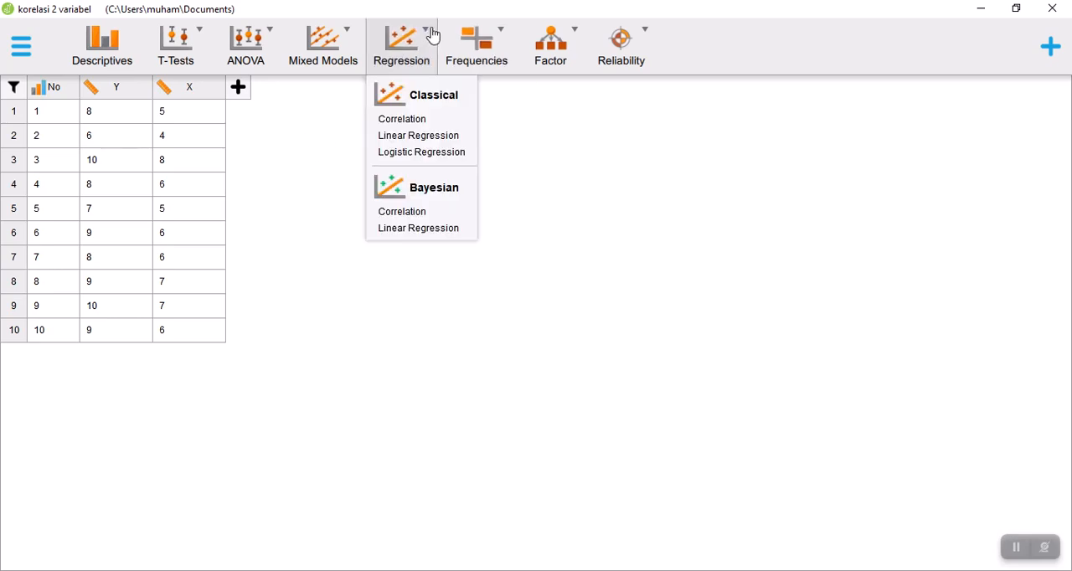
left_click(423, 123)
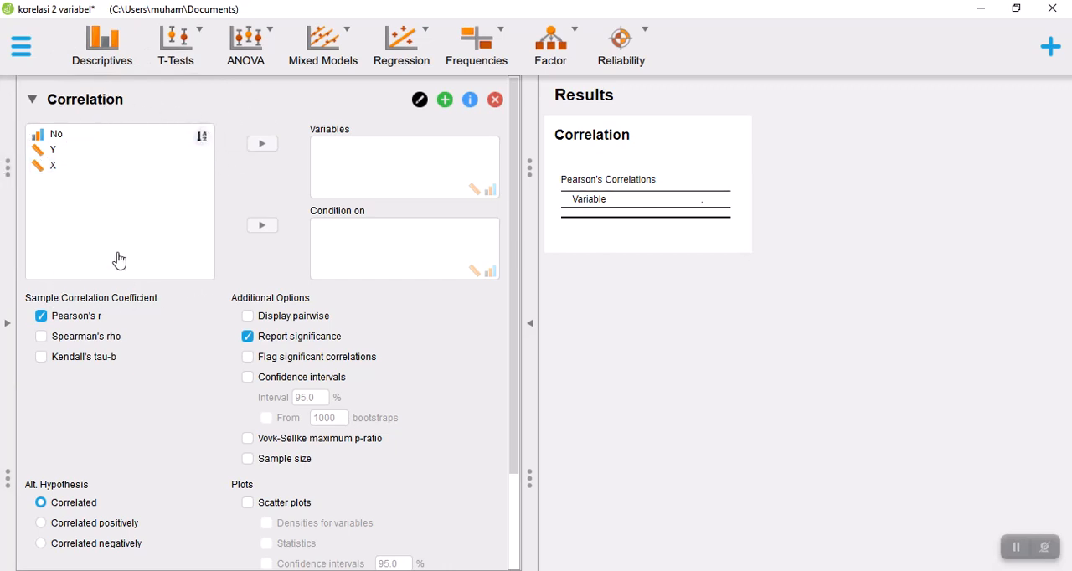
left_click(72, 161)
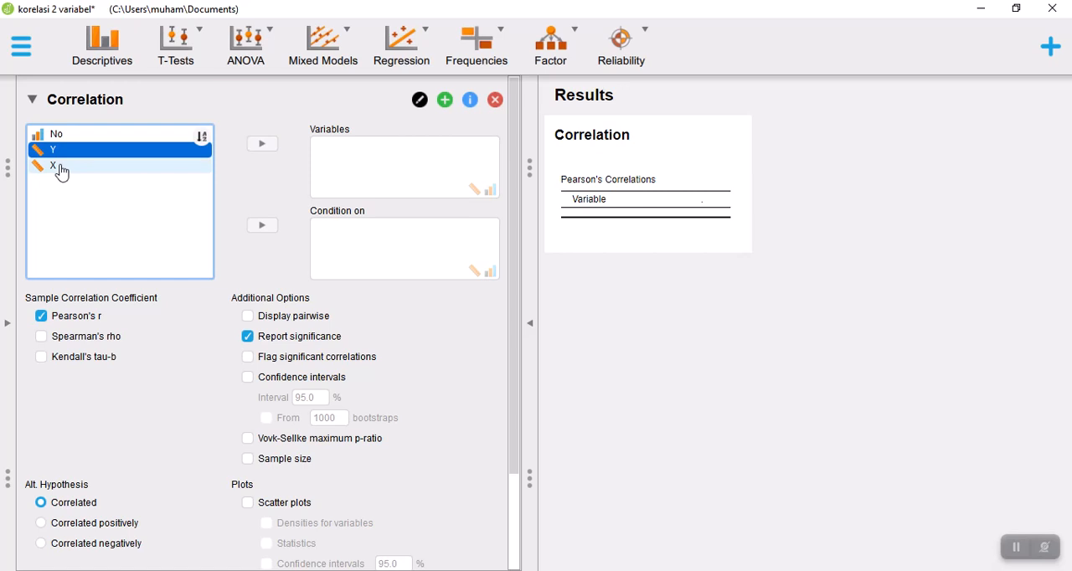
left_click(61, 173)
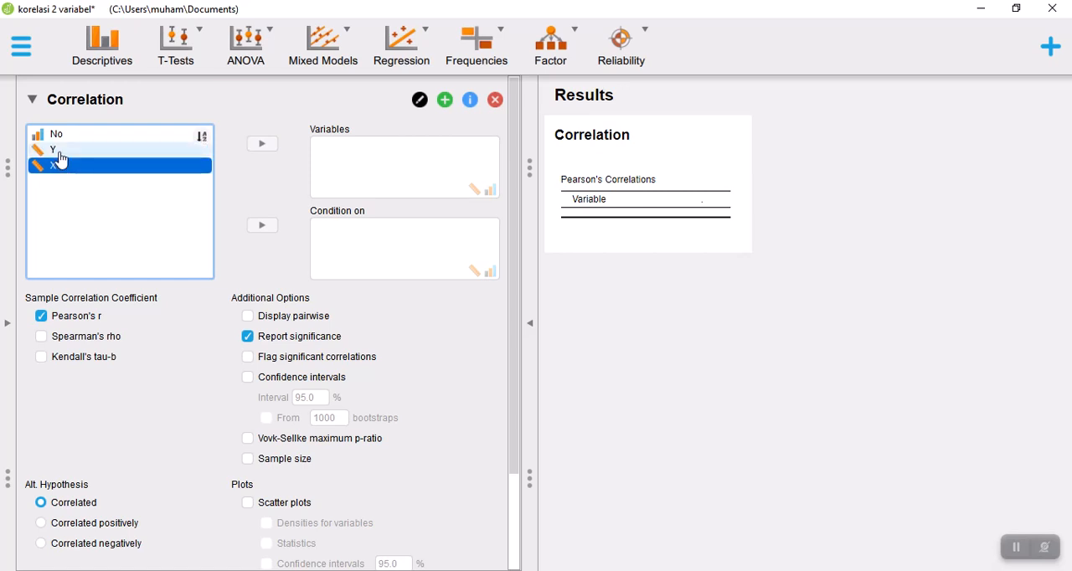
left_click(52, 154, "ctrl")
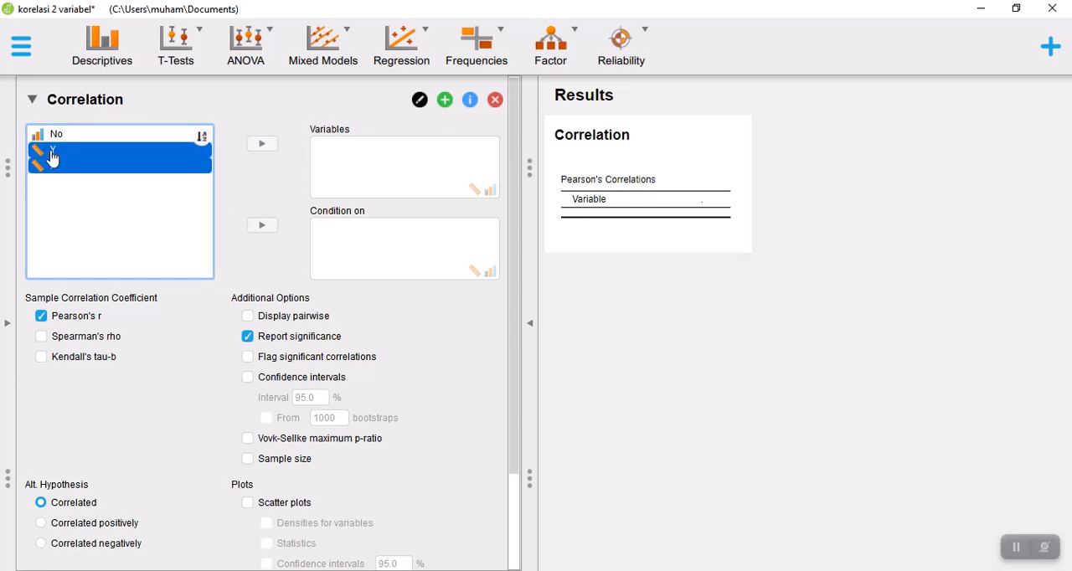
left_click(262, 144)
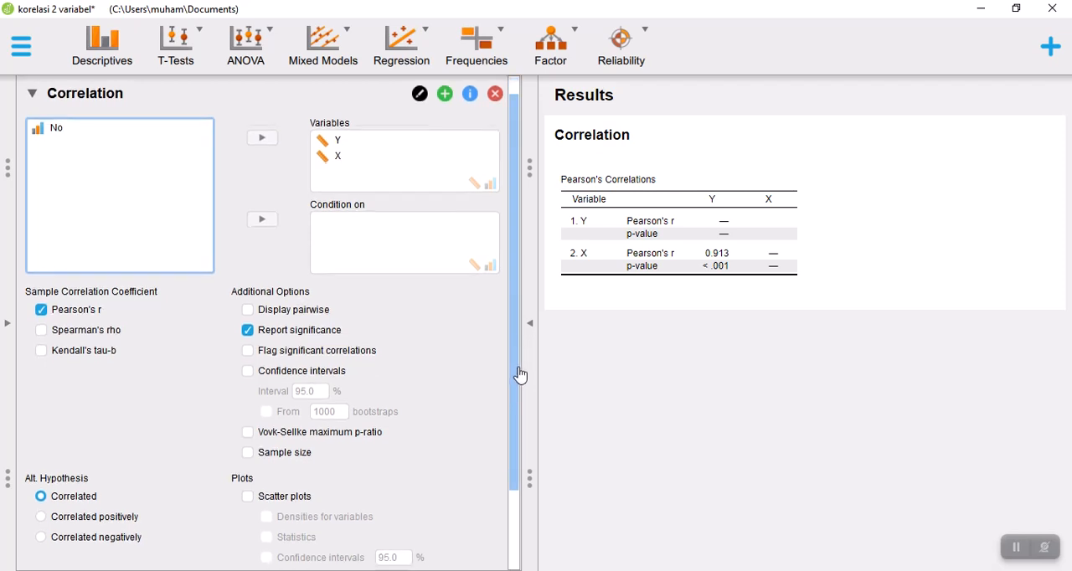
Add scatter plots to the correlation analysis and view the resulting correlation plot.
scroll(520, 372, "down", 2)
scroll(521, 414, "down", 1)
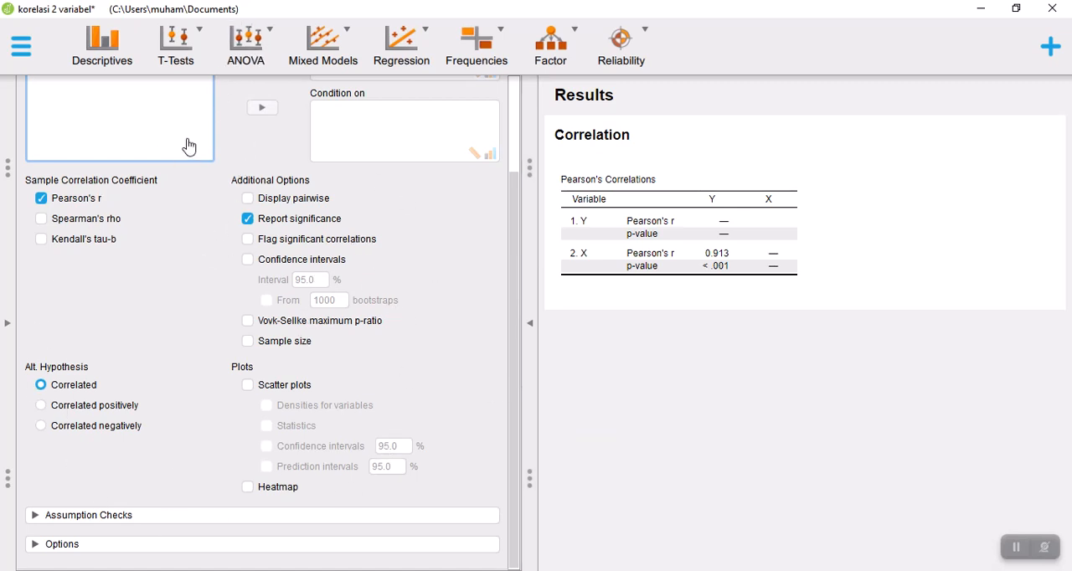
left_click(248, 386)
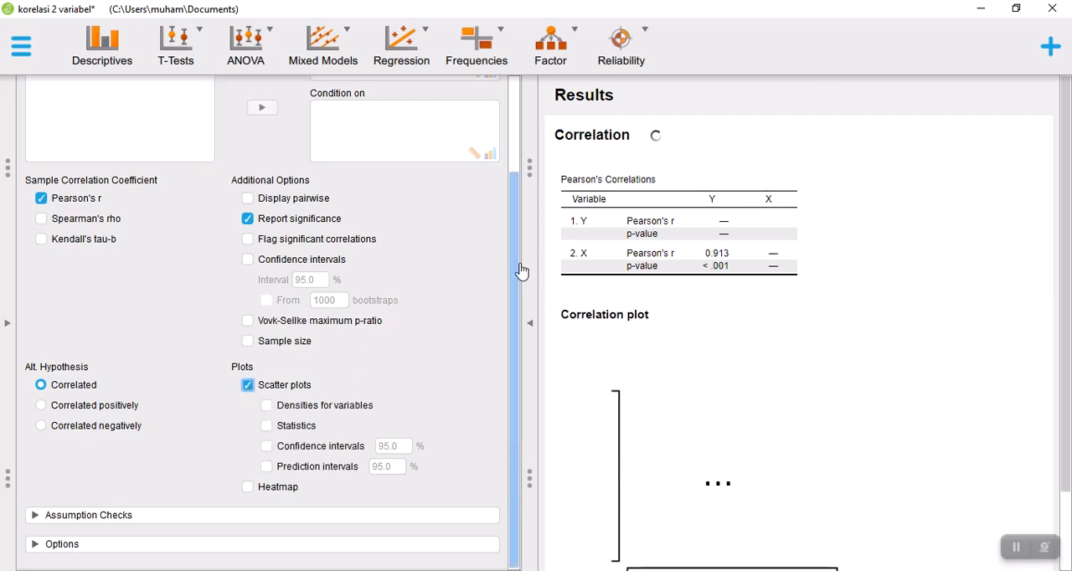
scroll(1071, 193, "down", 2)
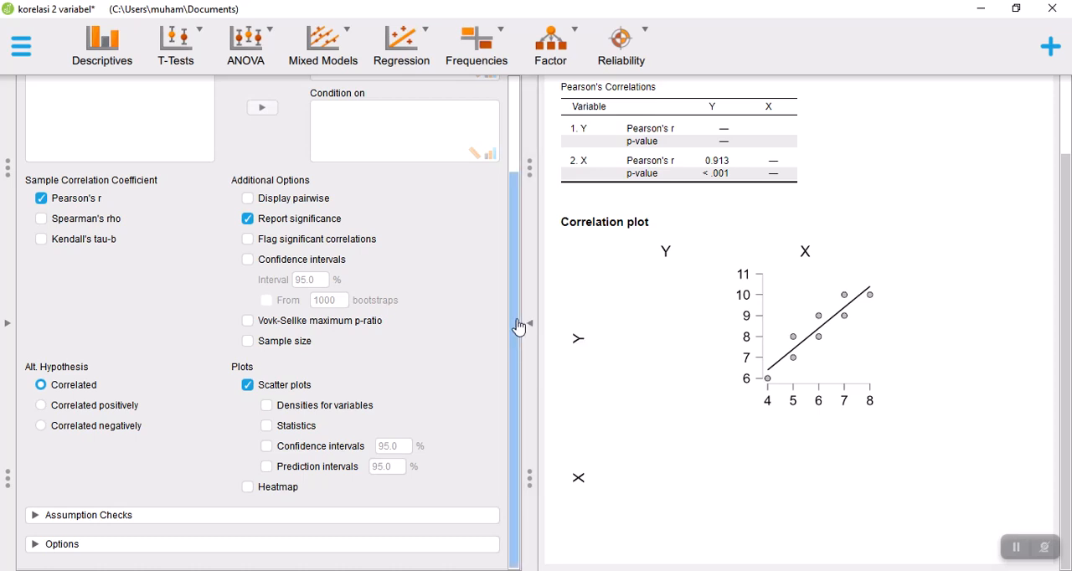
Inspect the Assumption Checks and Options sections of the correlation analysis, and collapse both again.
scroll(515, 356, "up", 2)
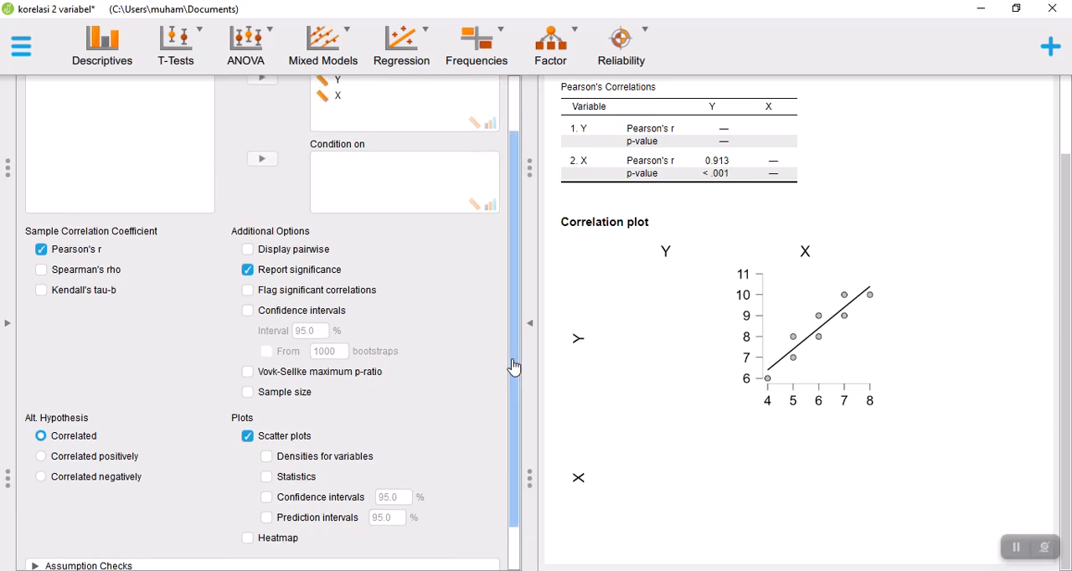
scroll(510, 462, "down", 2)
left_click(33, 544)
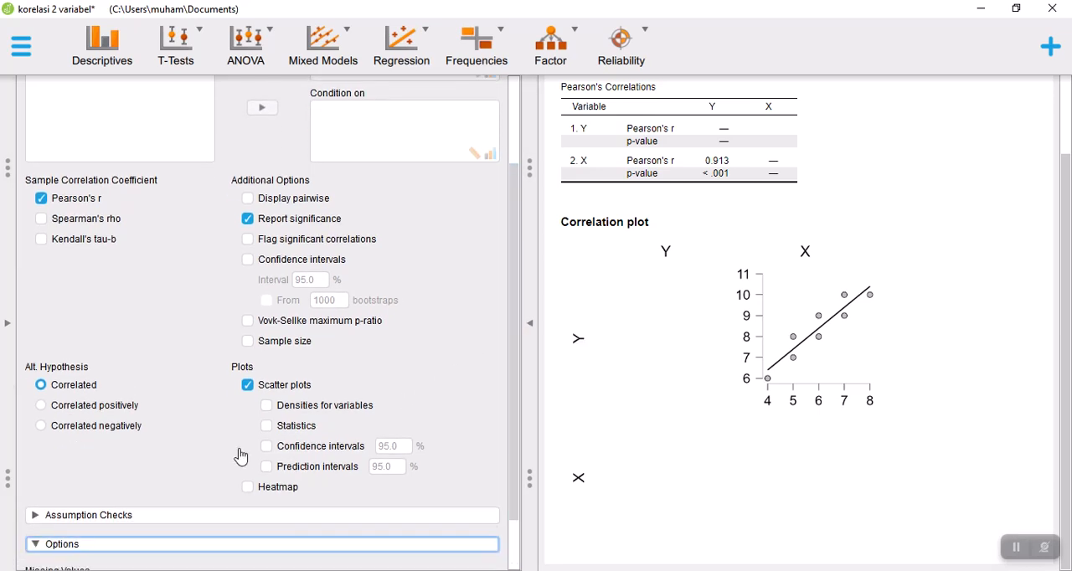
left_click(37, 453)
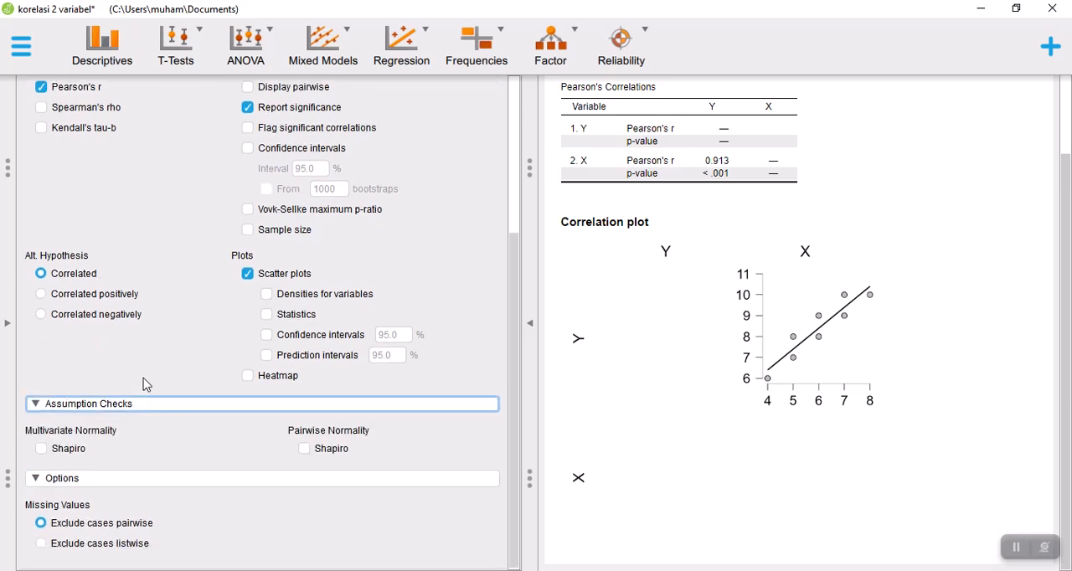
left_click(36, 406)
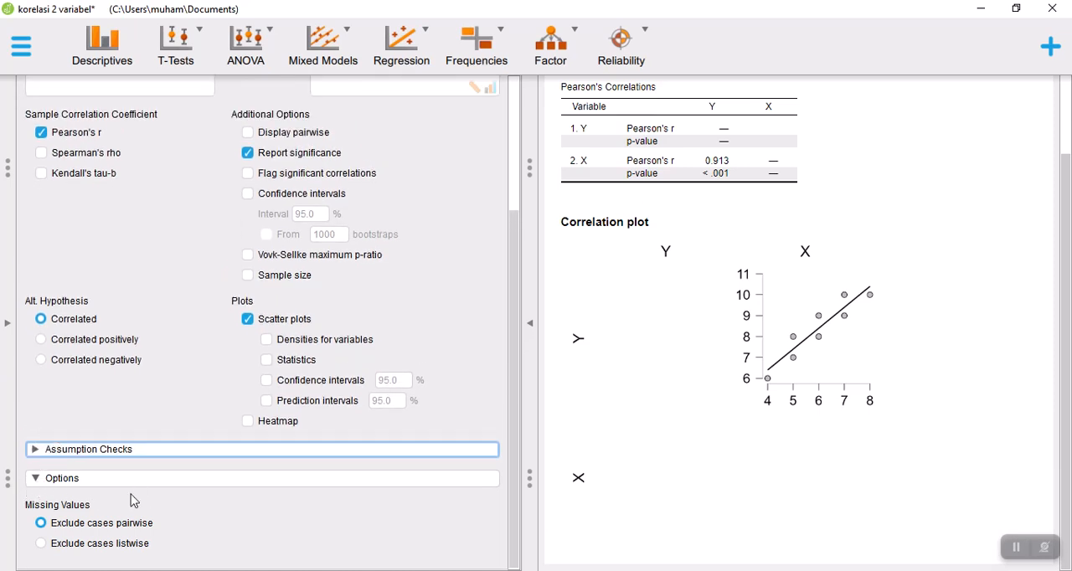
left_click(37, 482)
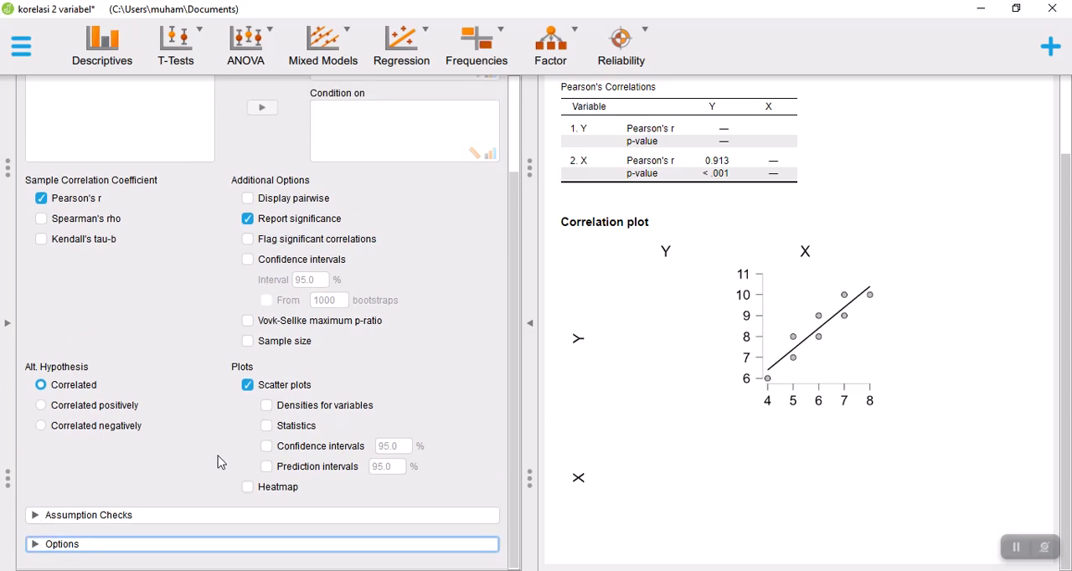
scroll(218, 461, "up", 3)
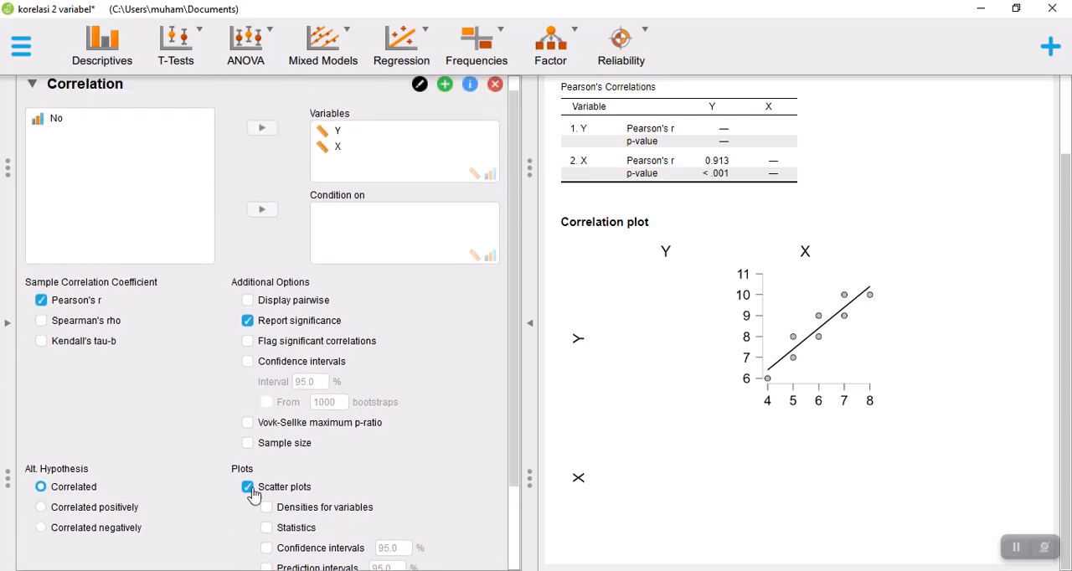
Compare the Pearson's Correlations table in JASP with the coefficient calculated by formula in the Word guidance document.
scroll(1034, 180, "up", 2)
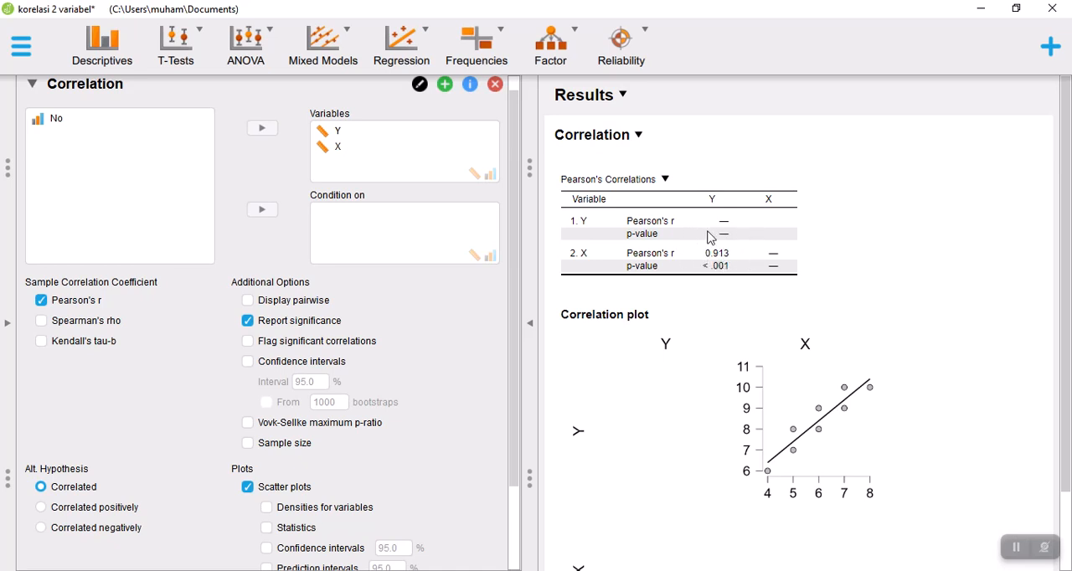
scroll(989, 377, "down", 1)
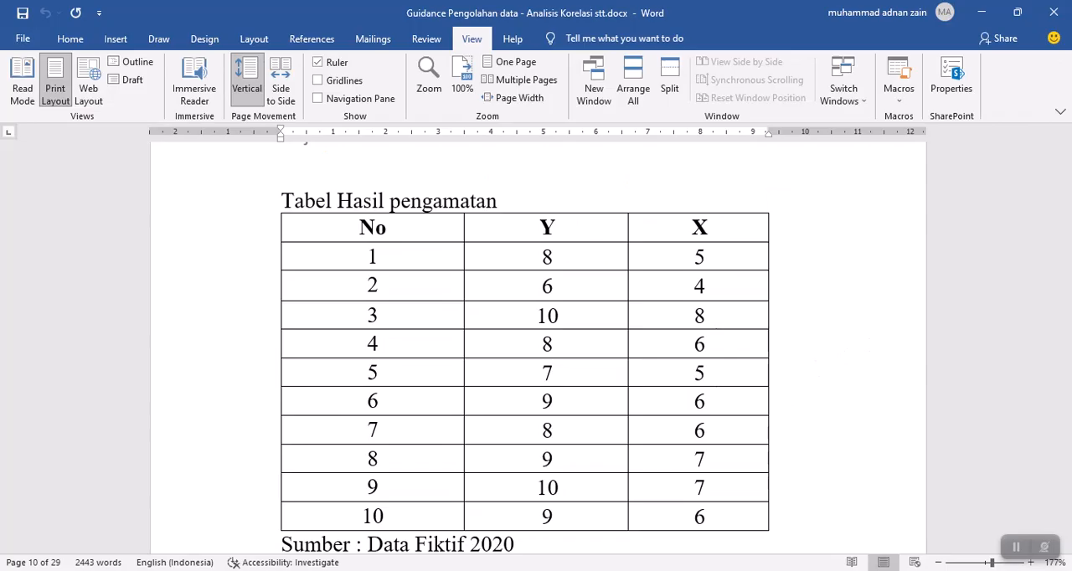
scroll(462, 296, "down", 10)
scroll(461, 313, "down", 20)
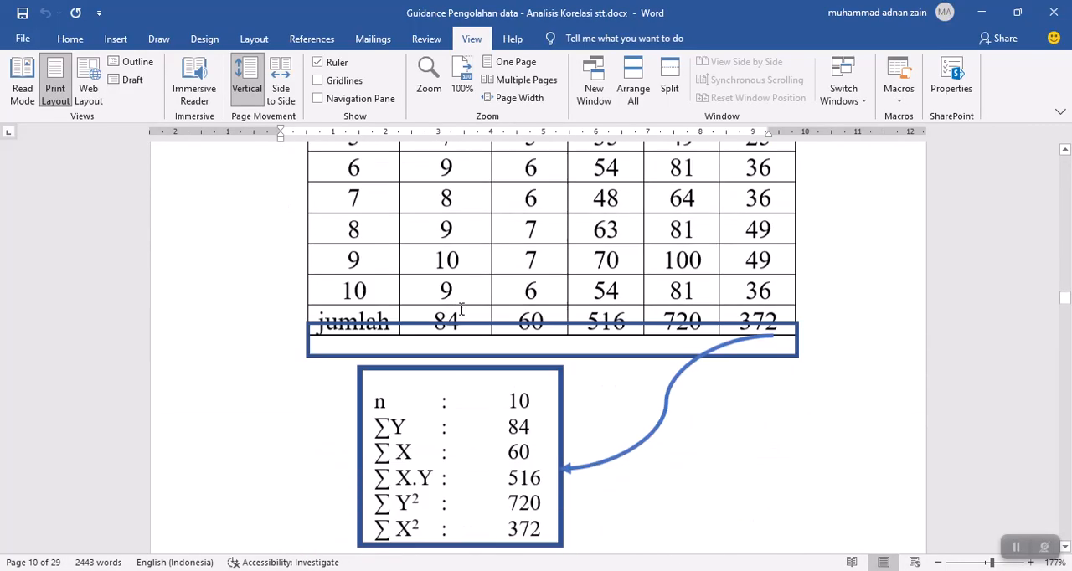
scroll(461, 310, "down", 3)
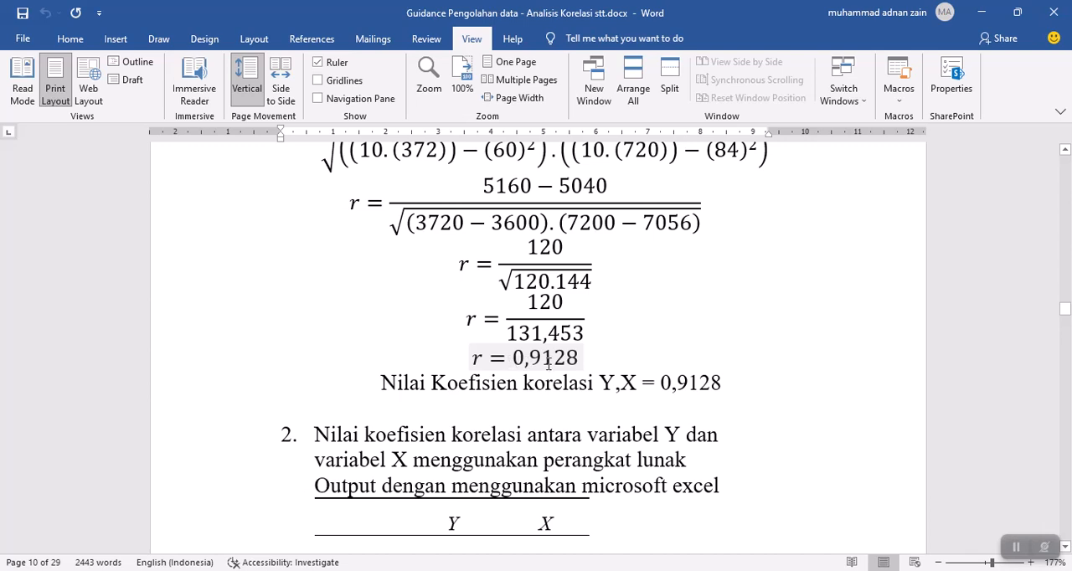
key("alt+Tab")
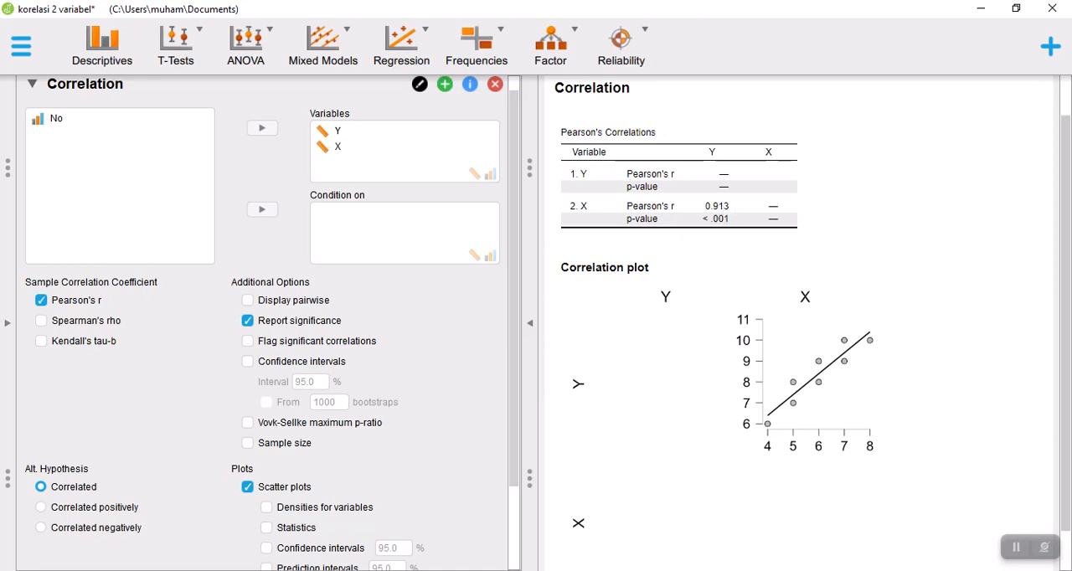
mouse_move(596, 570)
left_click(597, 570)
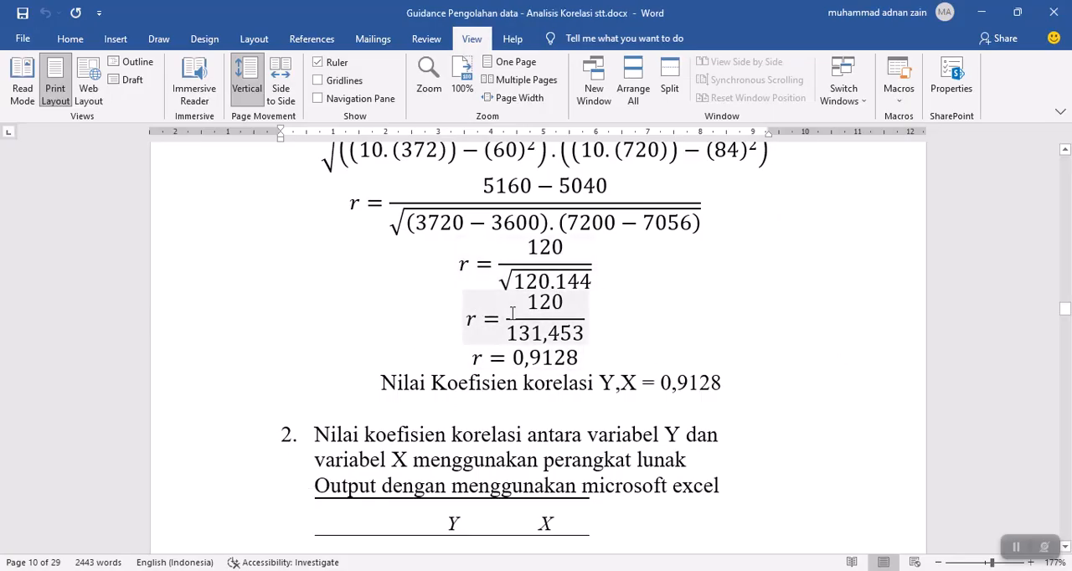
Review the Excel correlation output and Y–X scatter chart in Word, and compare the chart with JASP's correlation plot.
scroll(536, 318, "down", 1)
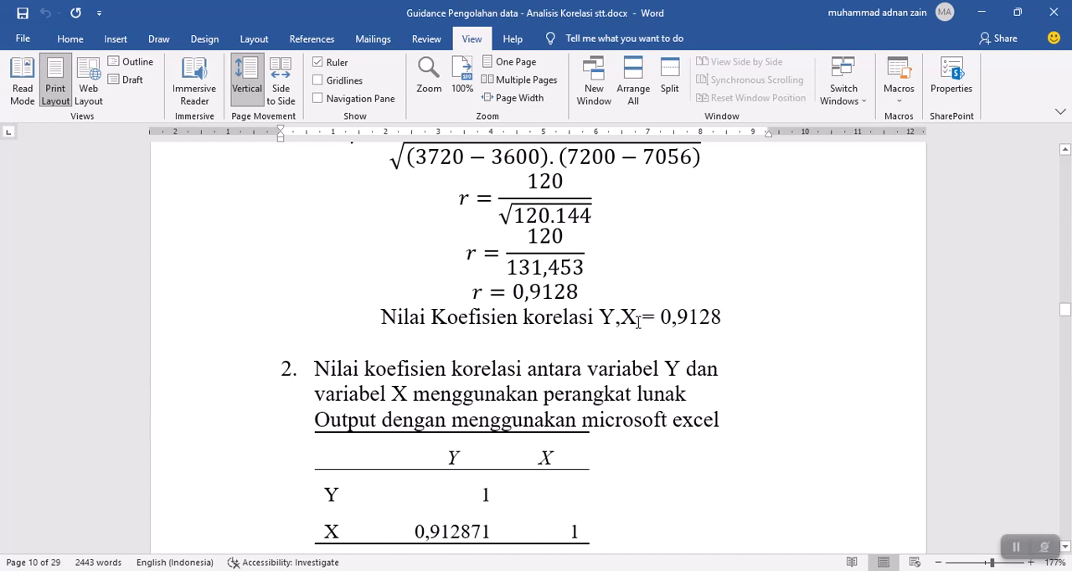
scroll(638, 322, "down", 8)
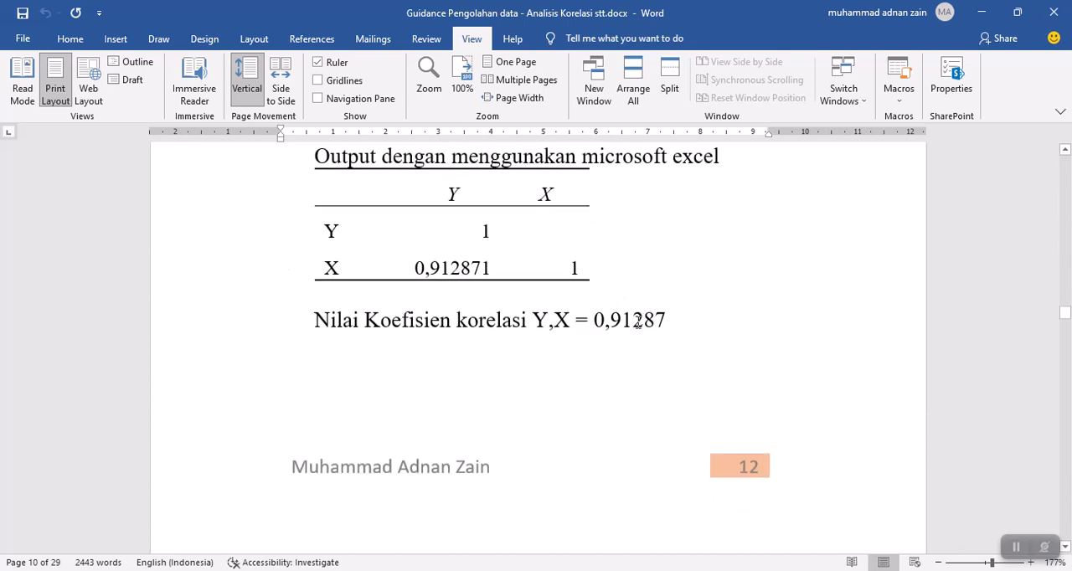
scroll(638, 323, "down", 20)
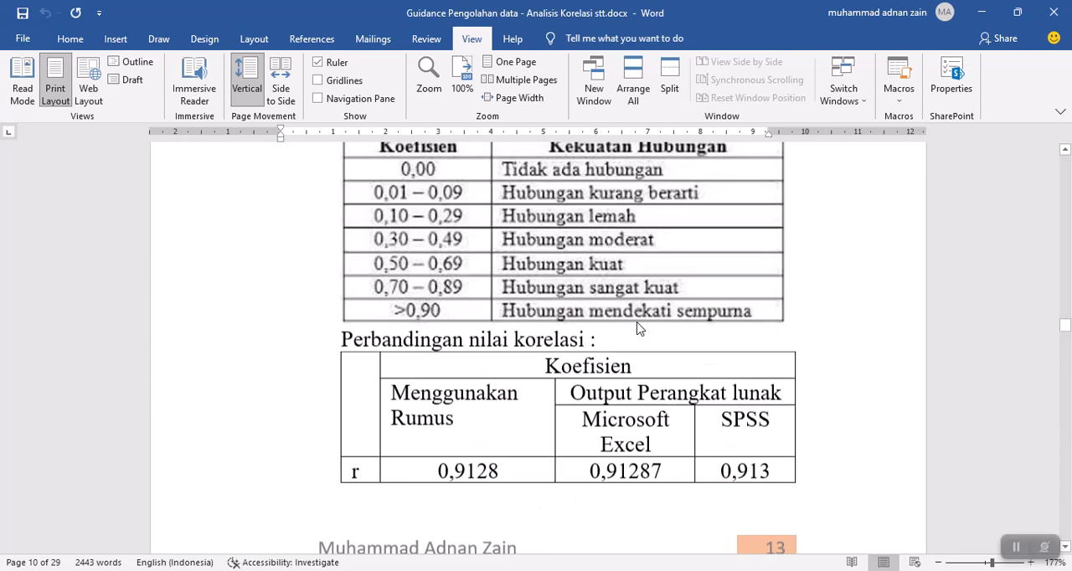
scroll(637, 324, "down", 2)
scroll(636, 324, "up", 1)
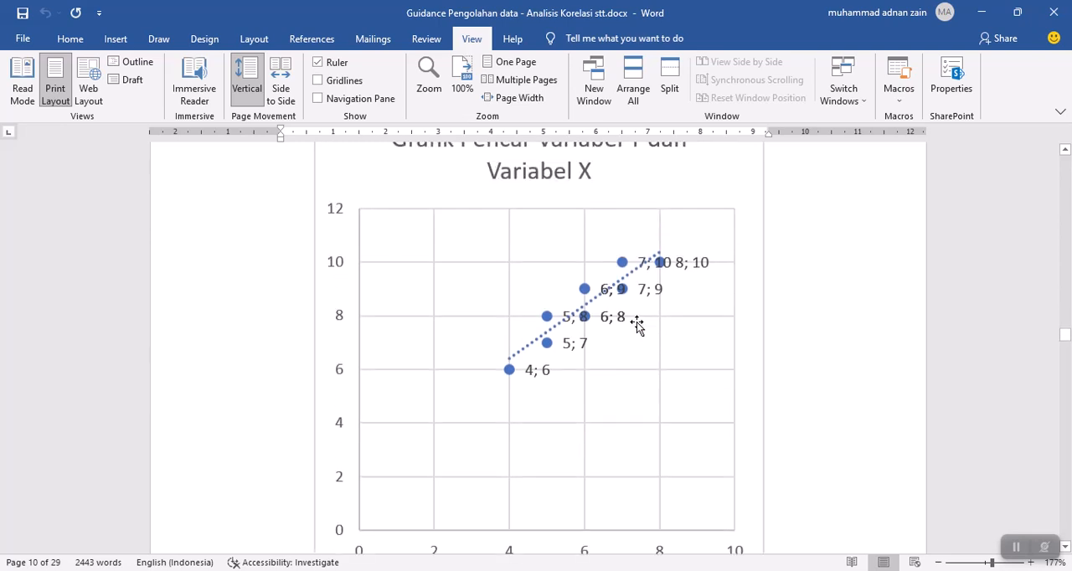
scroll(639, 324, "down", 2)
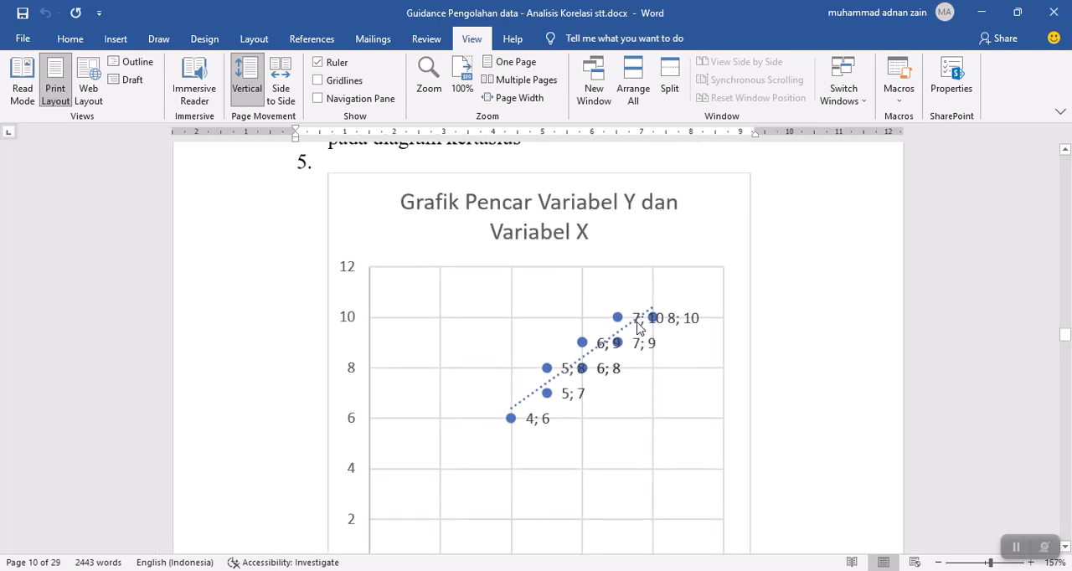
scroll(635, 307, "down", 1)
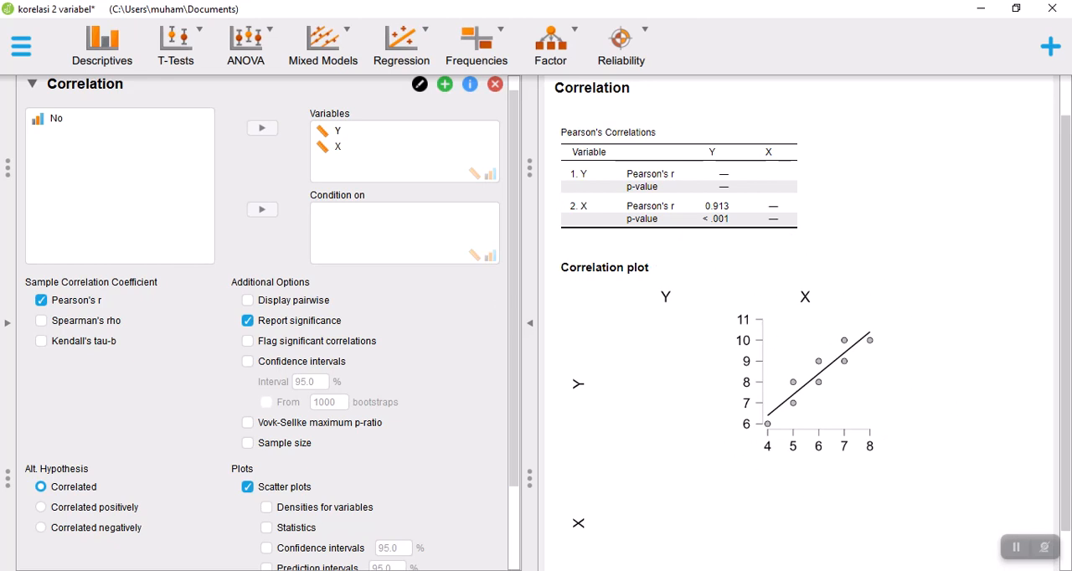
key("alt+Tab")
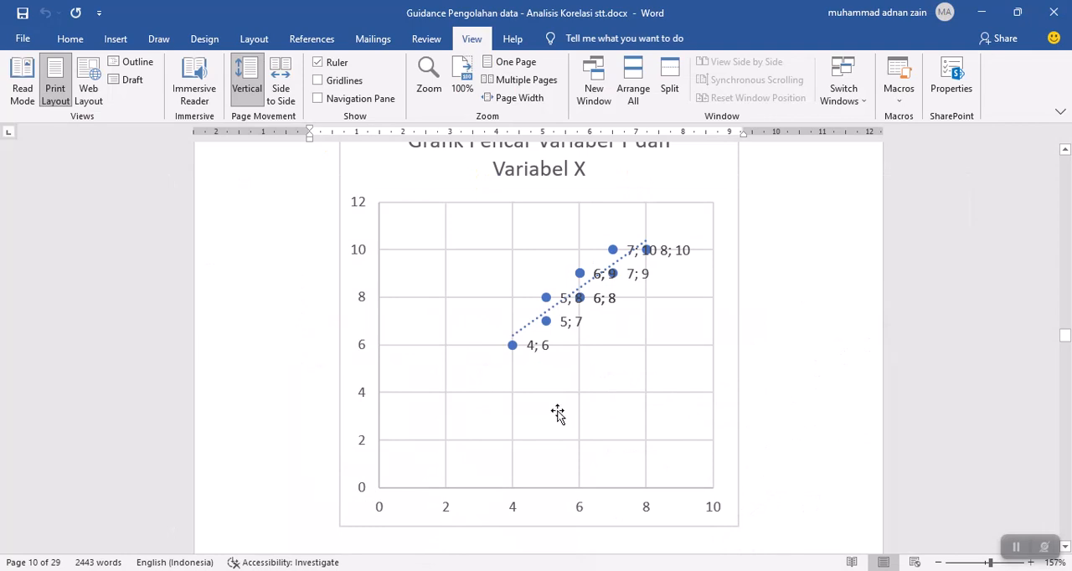
Examine the SPSS correlation output, the De Vauss interpretation table and the coefficient comparison table in the Word document.
left_click_drag(1067, 339, 1068, 327)
scroll(709, 402, "up", 1)
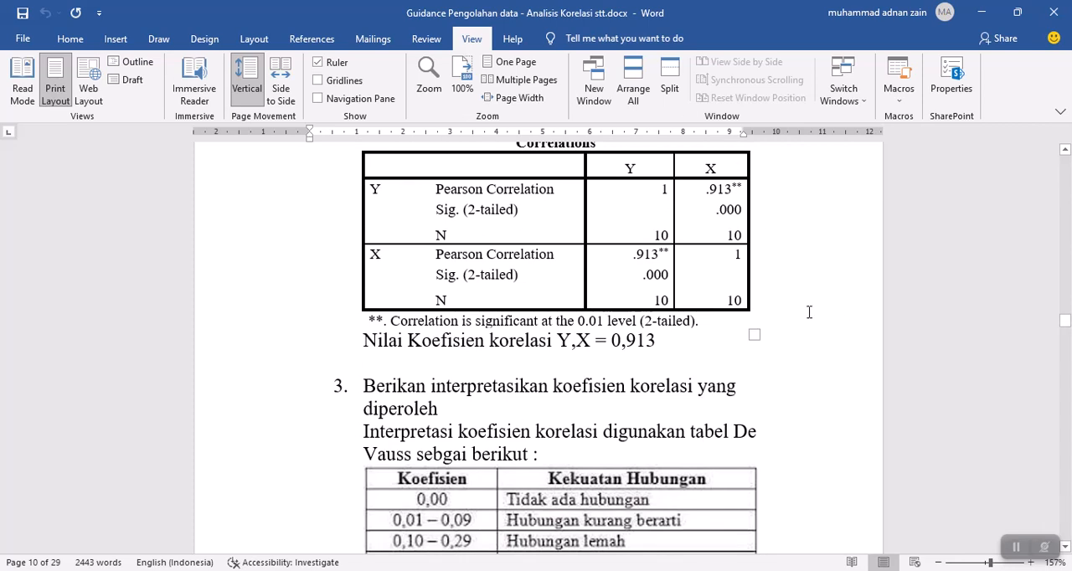
scroll(747, 325, "down", 1)
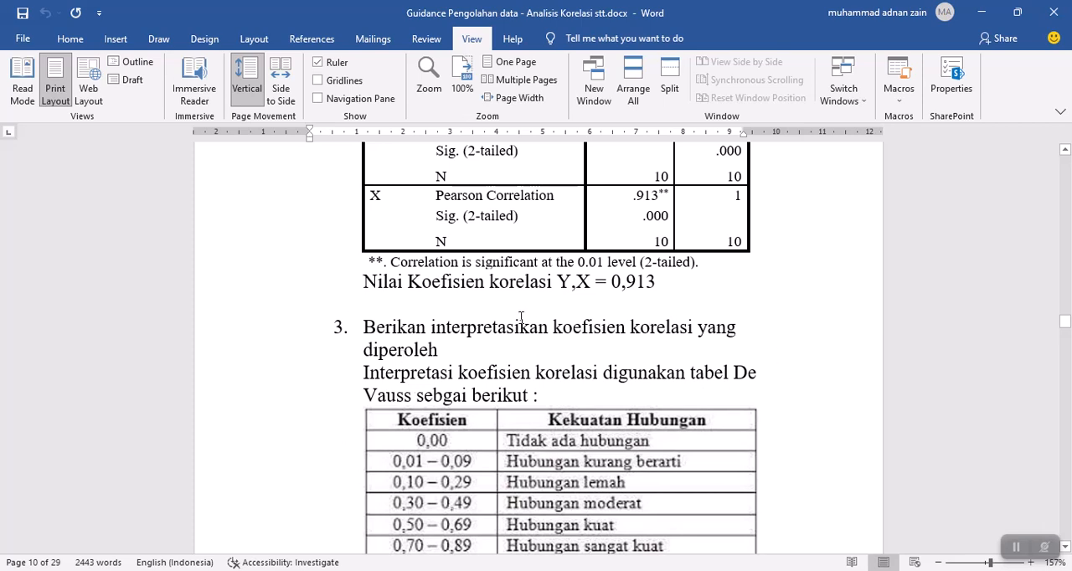
scroll(520, 344, "down", 1)
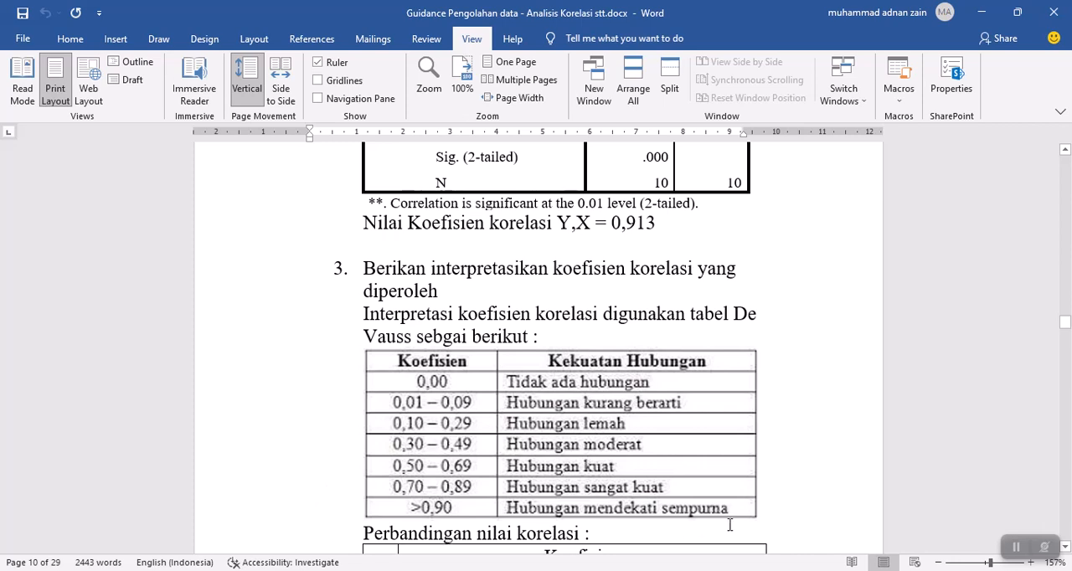
scroll(756, 332, "down", 3)
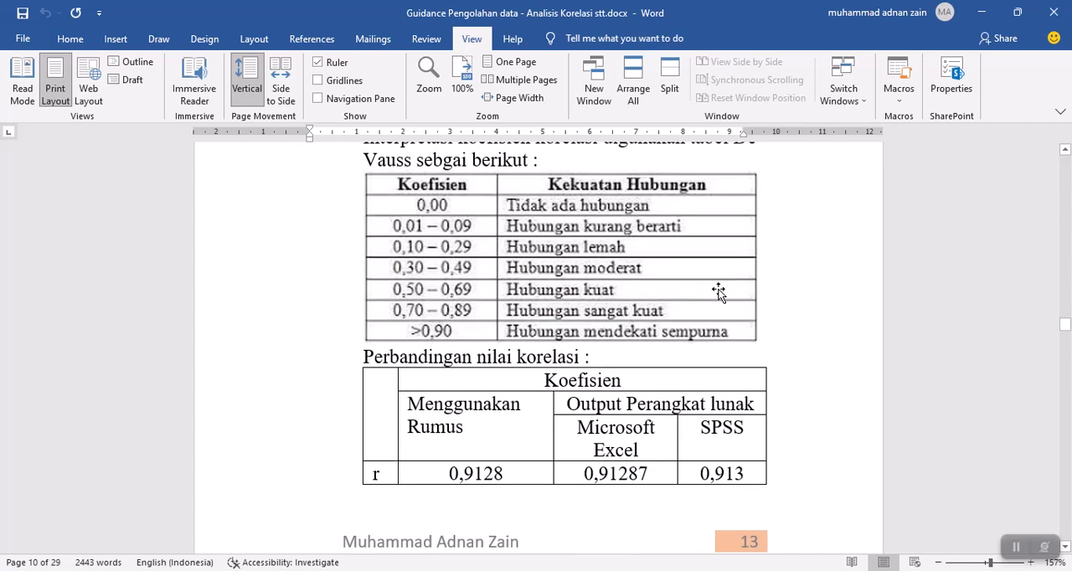
scroll(718, 294, "down", 15)
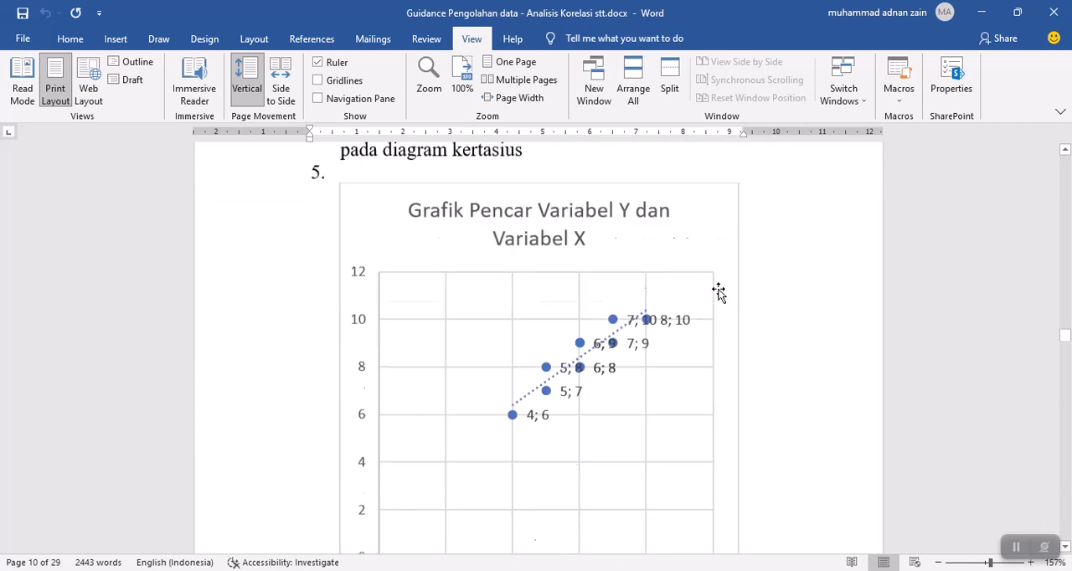
Read the r-test section in Word, covering its hypotheses, test criteria and the table of critical r values for N = 10.
left_click_drag(1066, 350, 1066, 374)
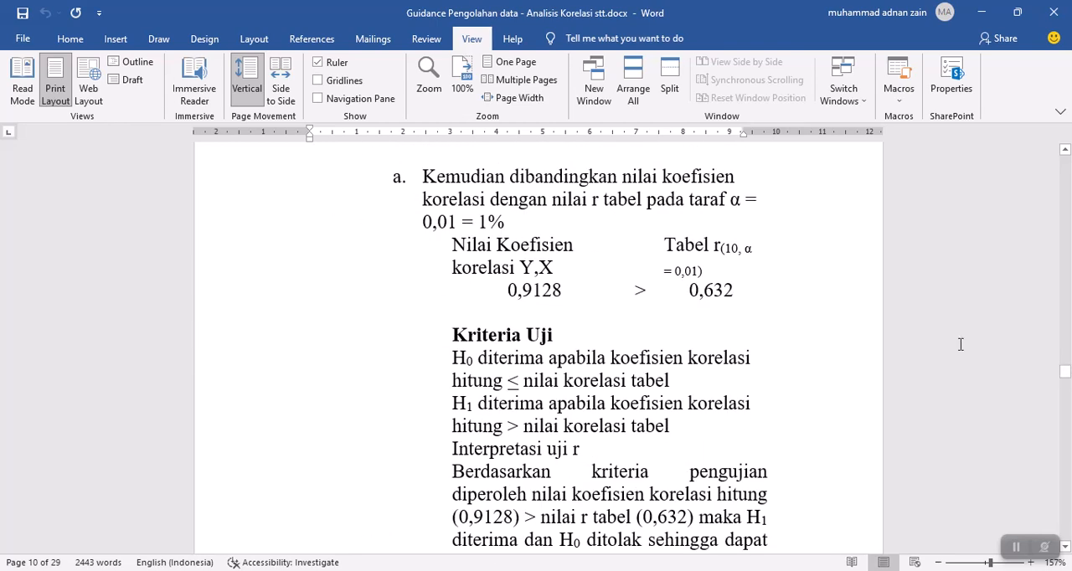
scroll(910, 361, "up", 8)
scroll(909, 354, "up", 9)
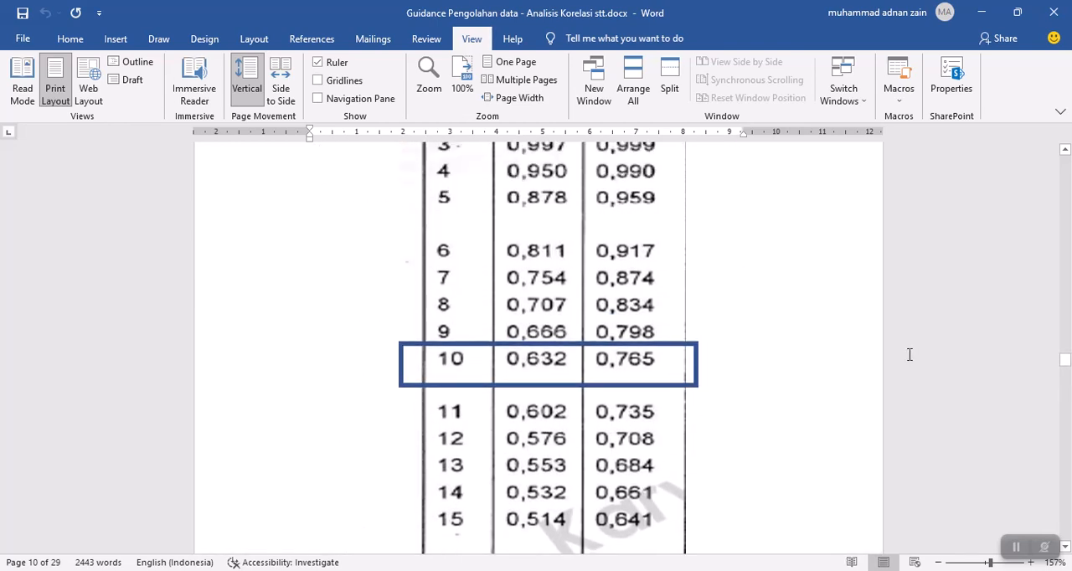
scroll(911, 361, "up", 10)
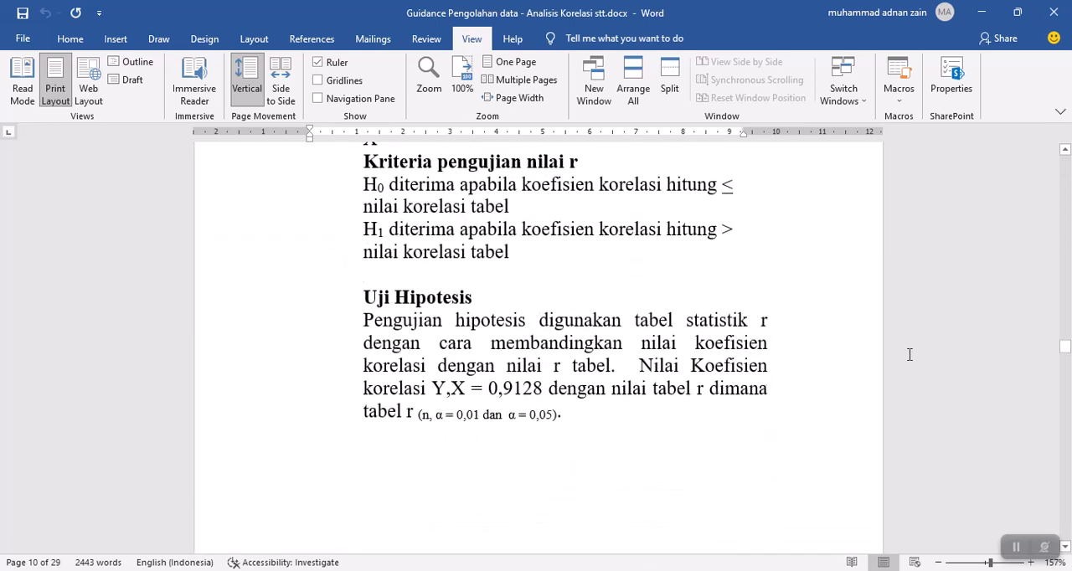
scroll(789, 395, "up", 1)
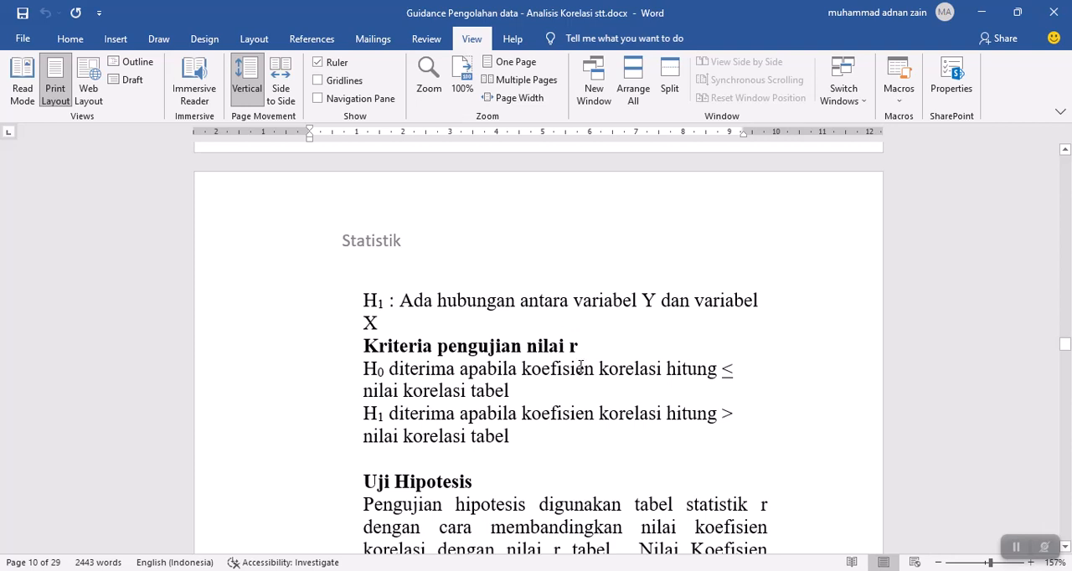
scroll(580, 366, "down", 15)
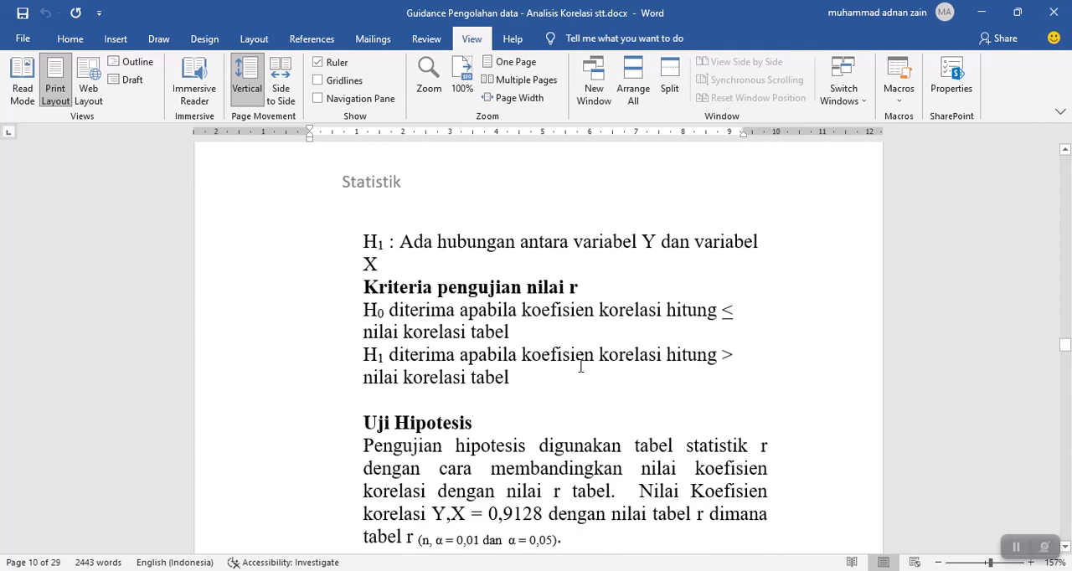
scroll(579, 366, "down", 3)
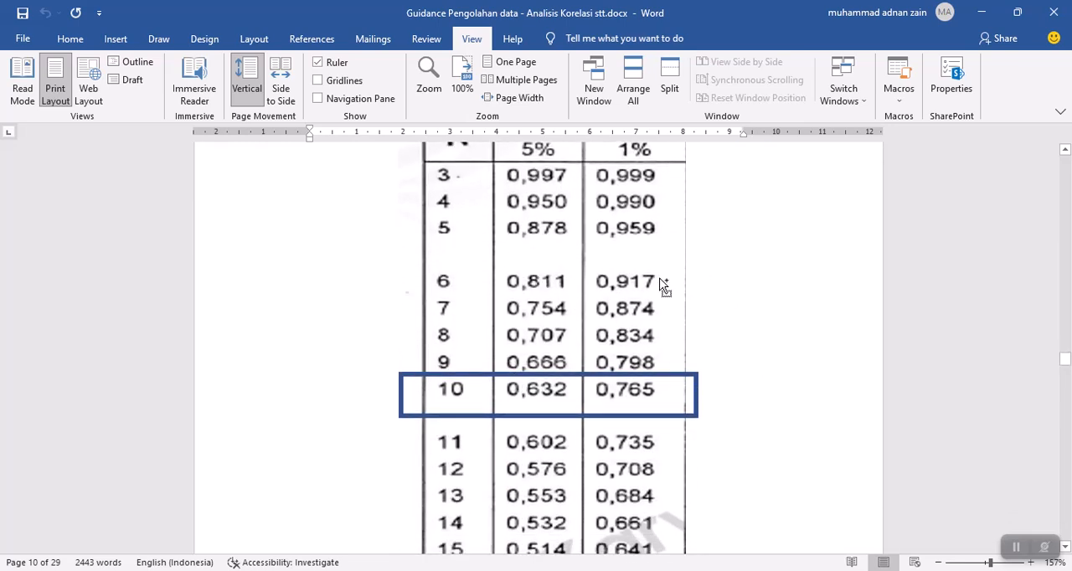
scroll(729, 265, "up", 1)
scroll(729, 266, "down", 1, "ctrl")
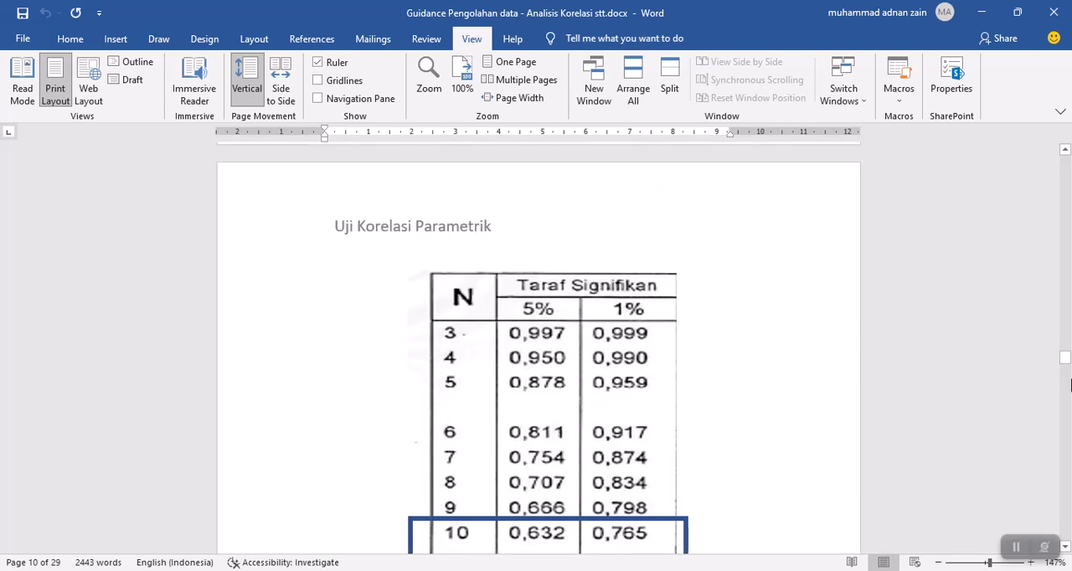
scroll(1070, 387, "down", 15)
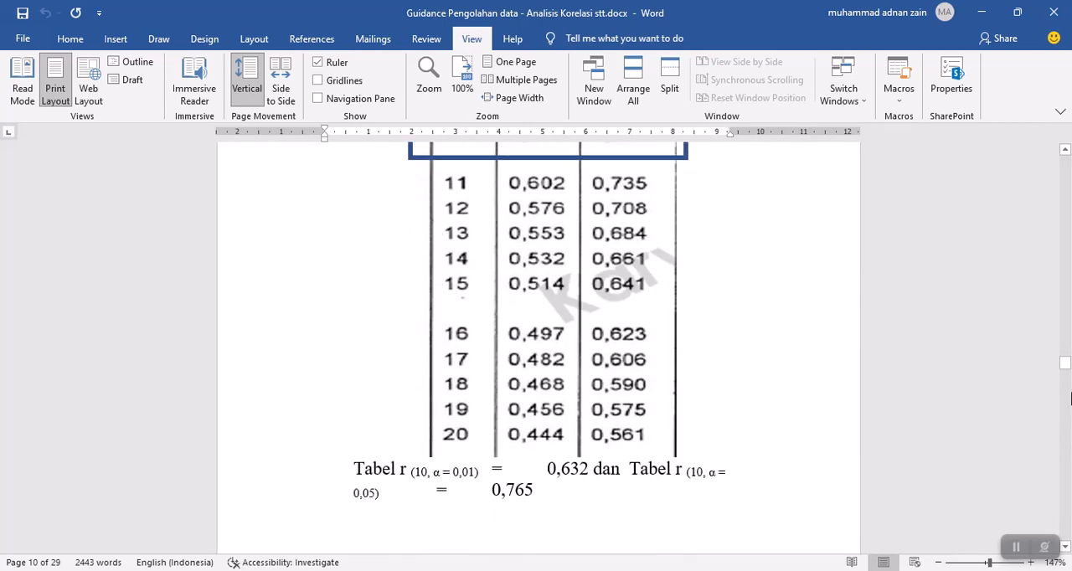
Read the Uji t section in Word, covering its hypotheses, test criteria and hypothesis-testing explanation.
left_click_drag(1066, 377, 1067, 386)
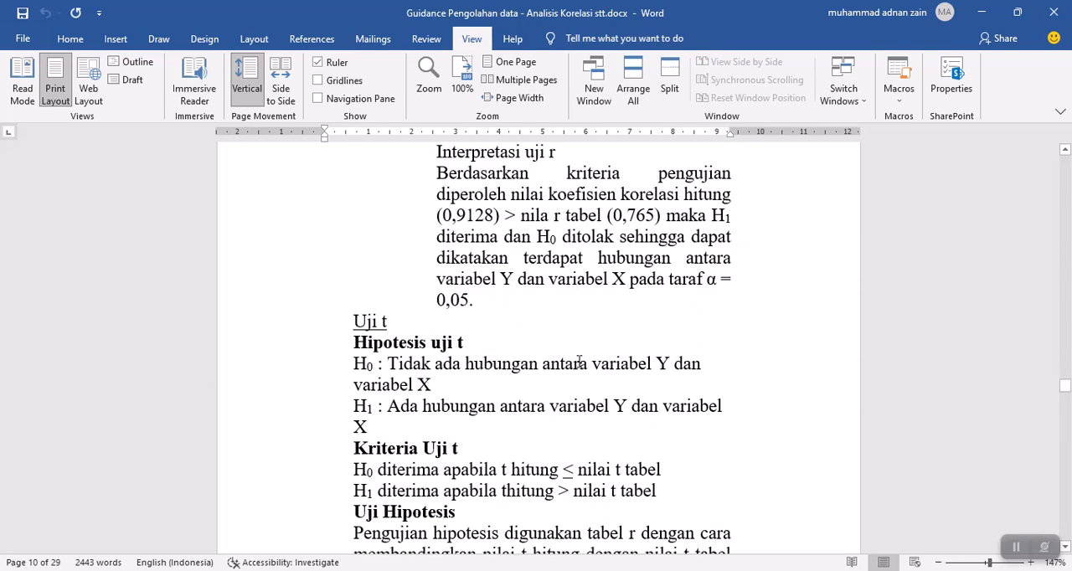
scroll(579, 362, "down", 1)
scroll(888, 380, "down", 4)
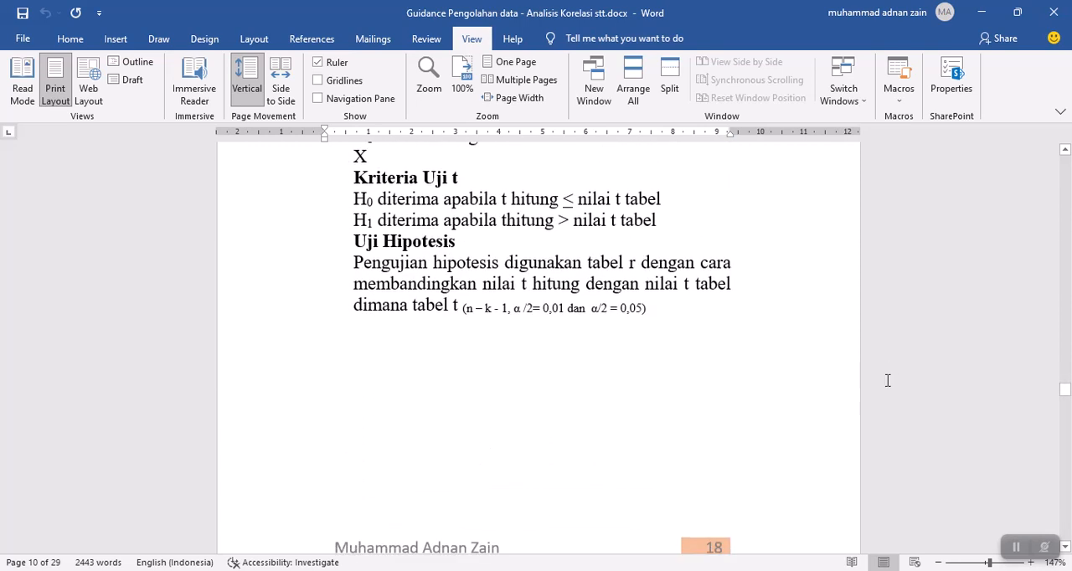
scroll(654, 275, "up", 5)
scroll(662, 280, "down", 4)
scroll(663, 280, "down", 1)
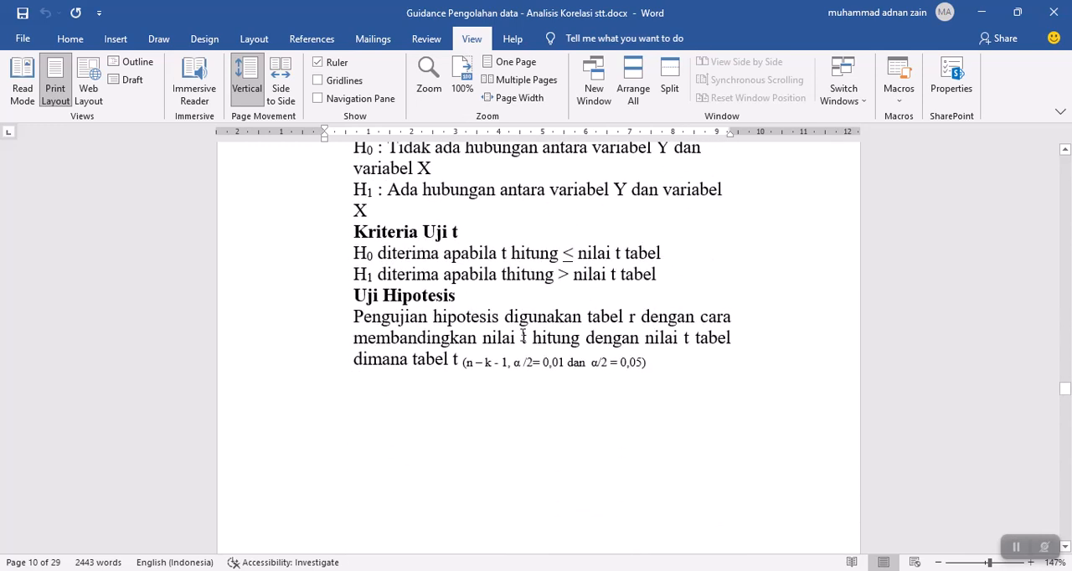
Read the t-table critical values for 8 degrees of freedom, the t hitung formula and its worked comparison in the Word document.
scroll(674, 280, "down", 12)
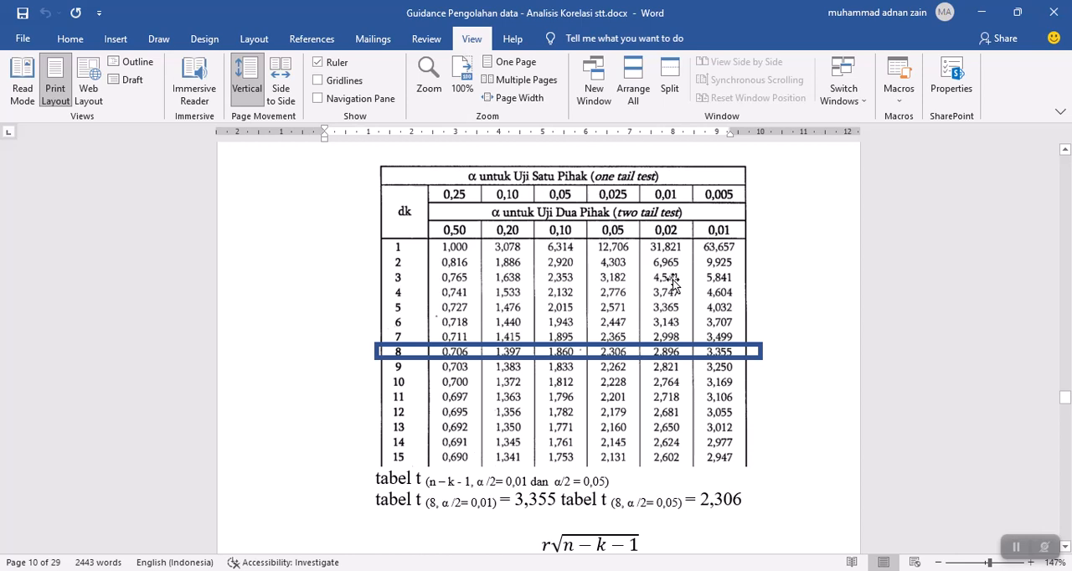
scroll(674, 284, "down", 5)
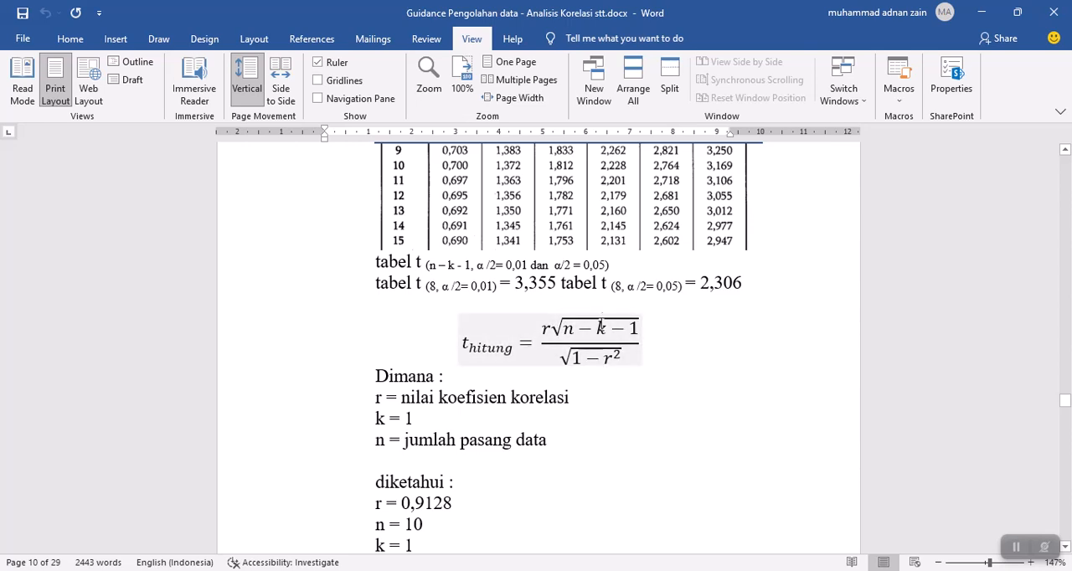
scroll(600, 325, "up", 5)
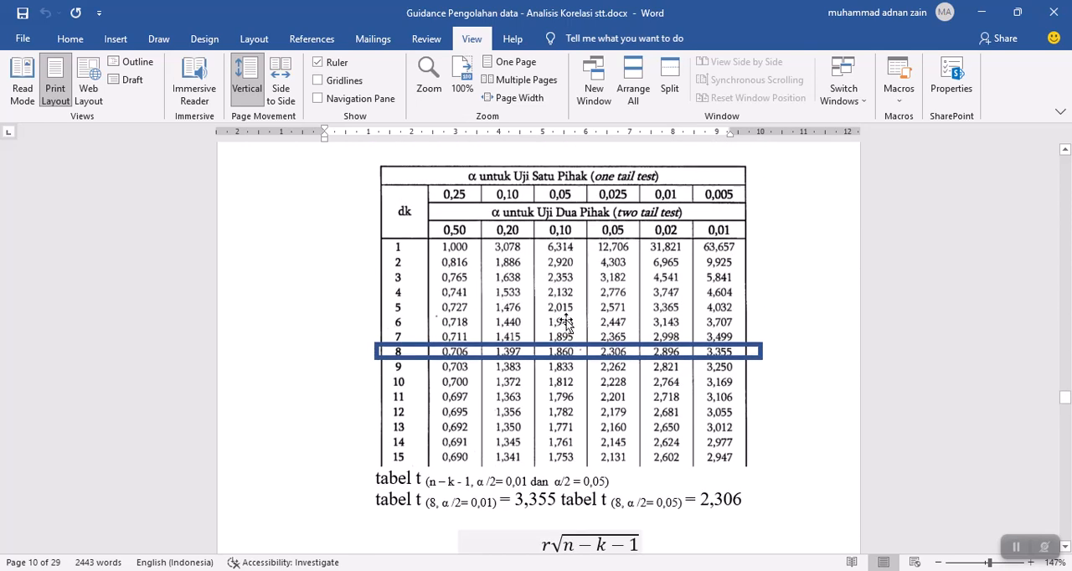
scroll(569, 330, "down", 1)
scroll(634, 503, "down", 1)
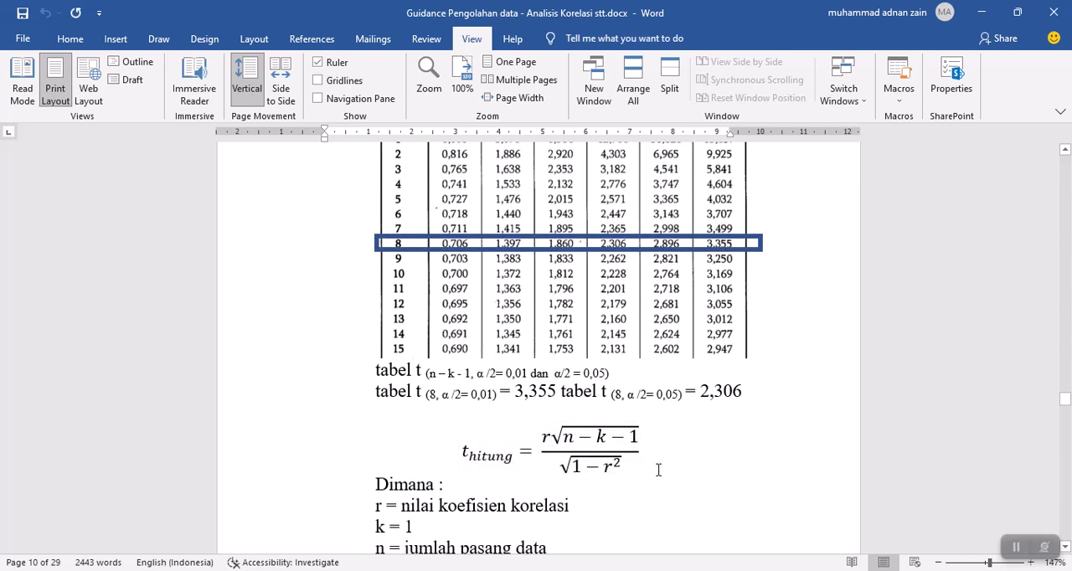
scroll(578, 465, "down", 1)
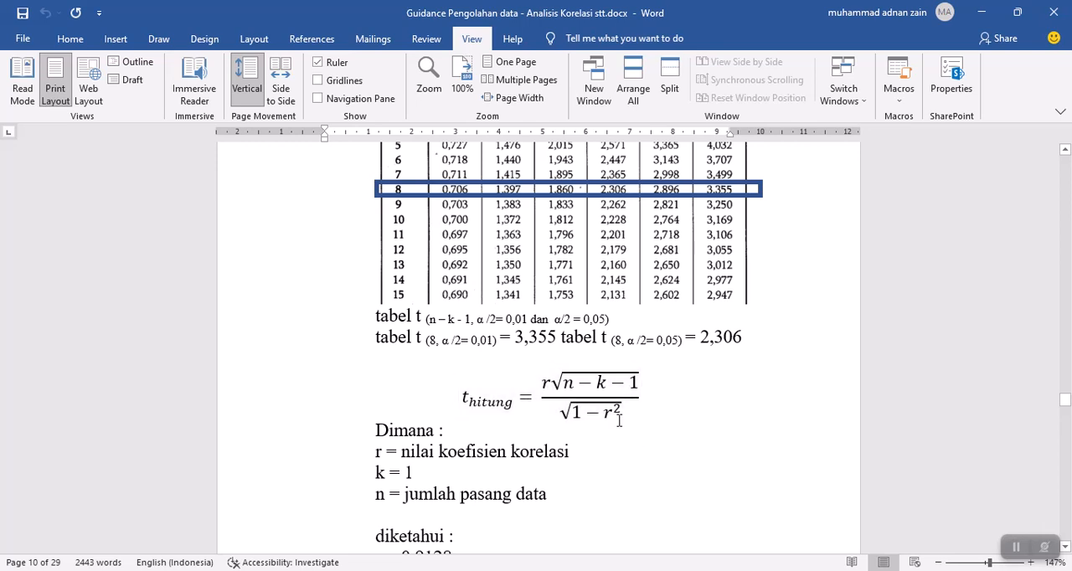
scroll(619, 422, "down", 7)
scroll(619, 422, "down", 15)
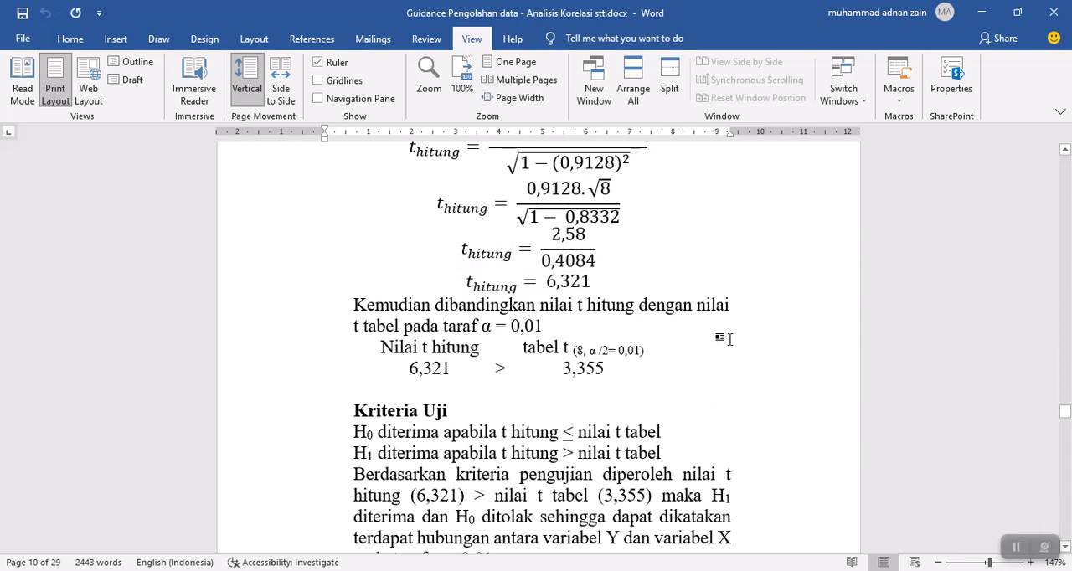
Minimize the Word document, switch to JASP and show the data table with the No, Y and X columns.
left_click(985, 16)
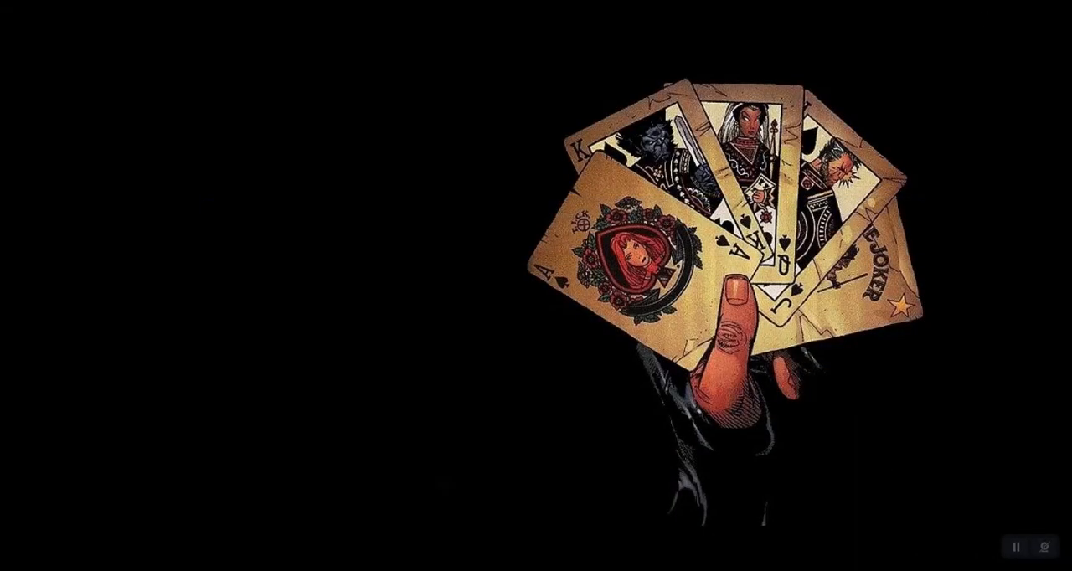
key("alt+Tab")
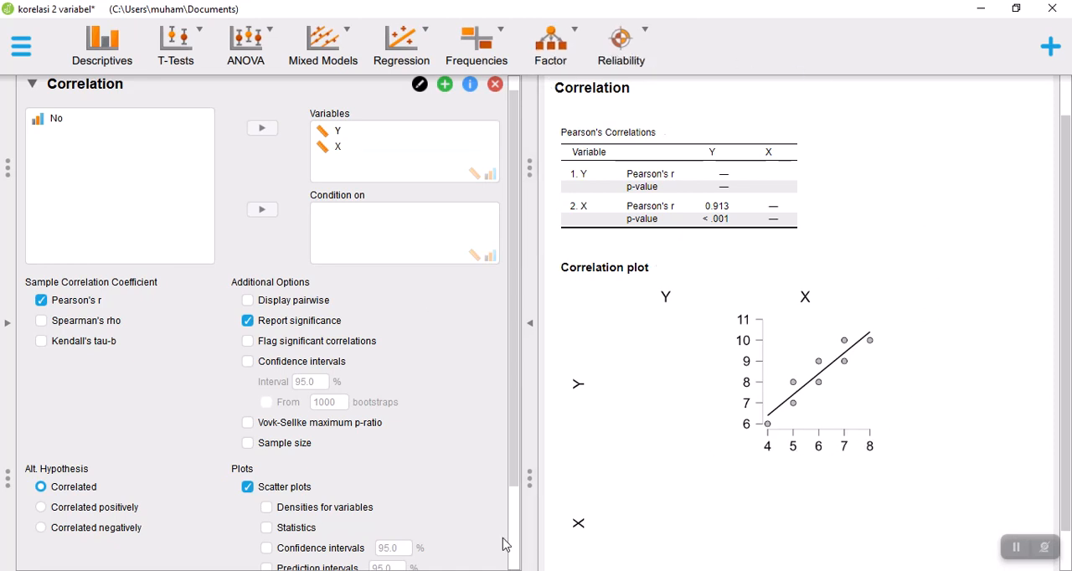
left_click(3, 344)
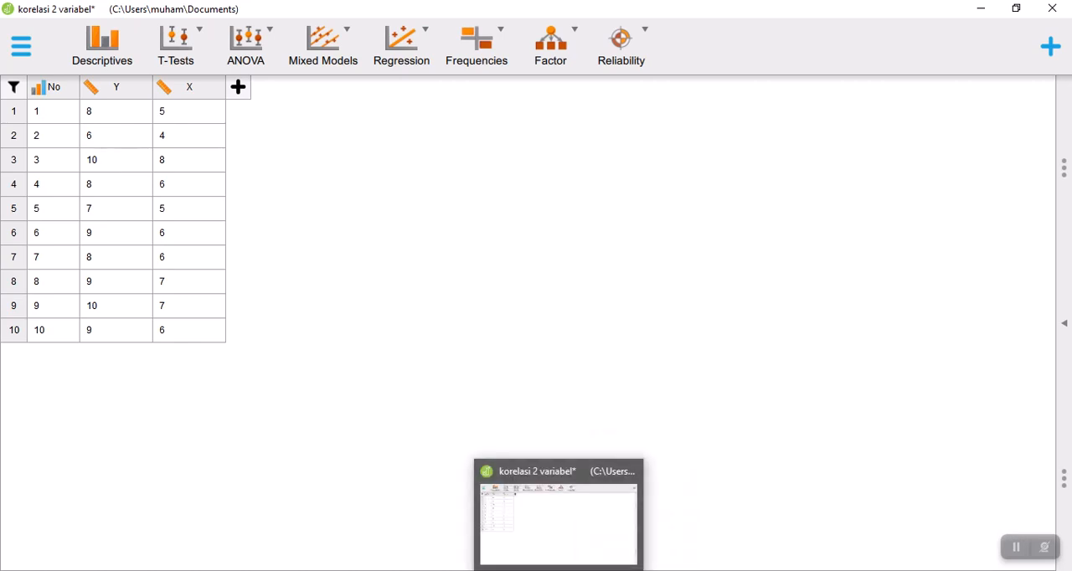
left_click(636, 570)
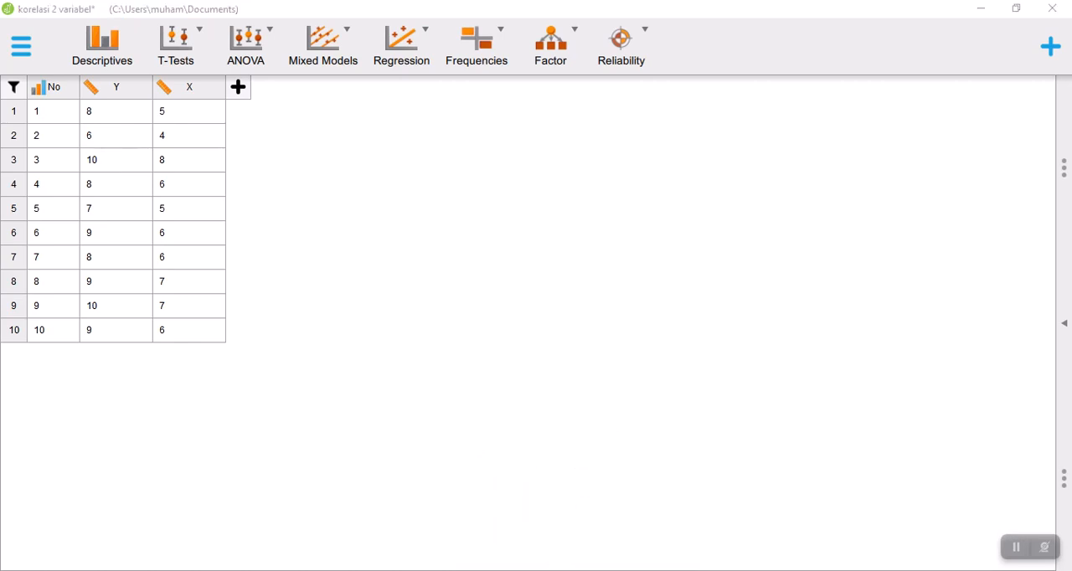